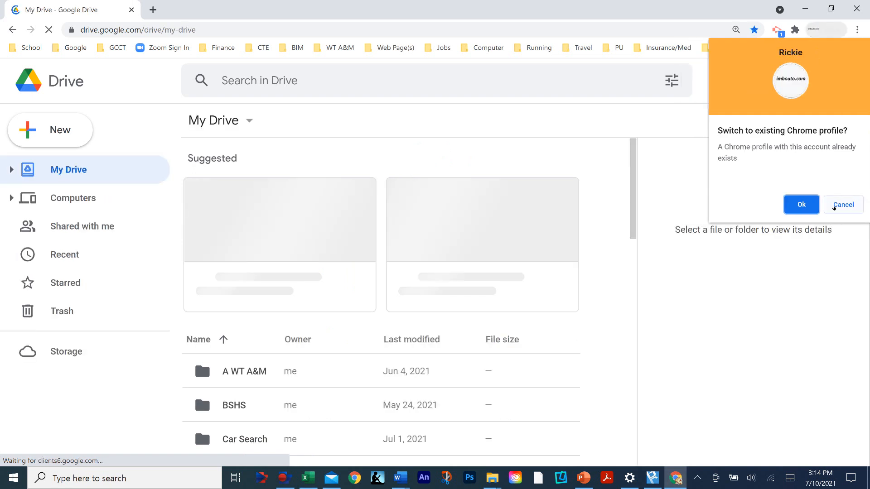
Step: Dismiss the Chrome profile switch prompt and open Google Drive in a new browser tab
left_click(817, 204)
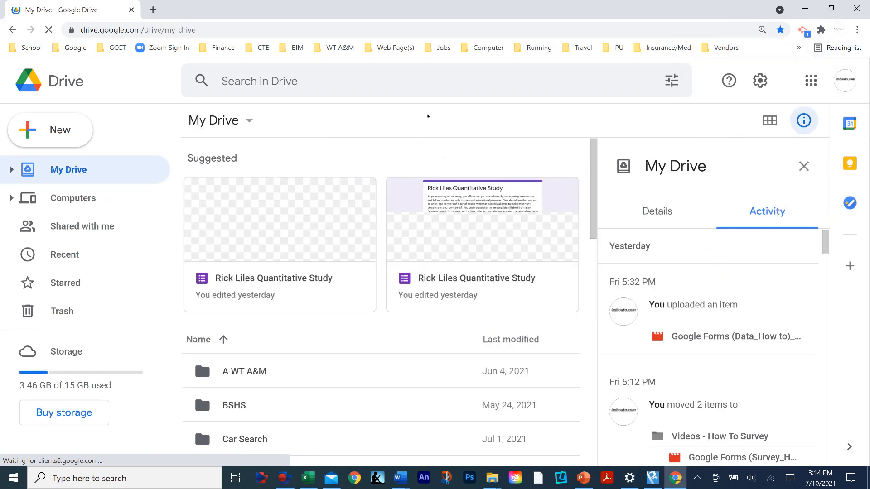
left_click(154, 10)
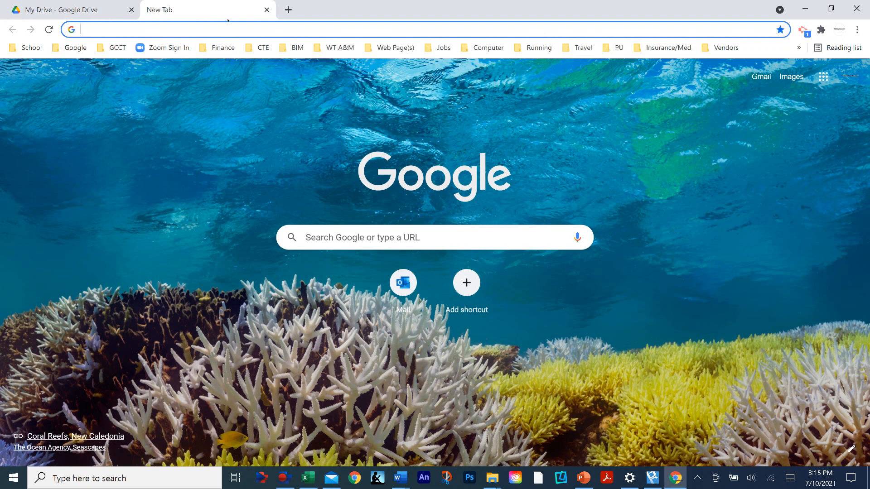
left_click(823, 77)
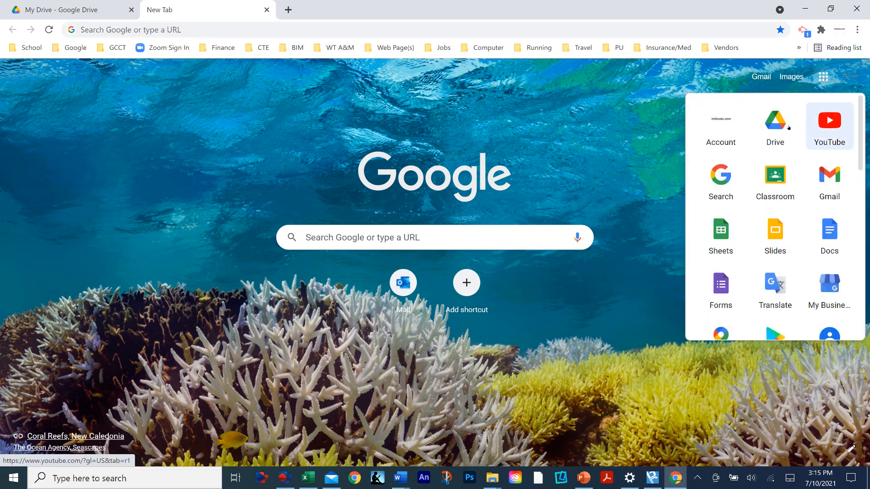
left_click(780, 122)
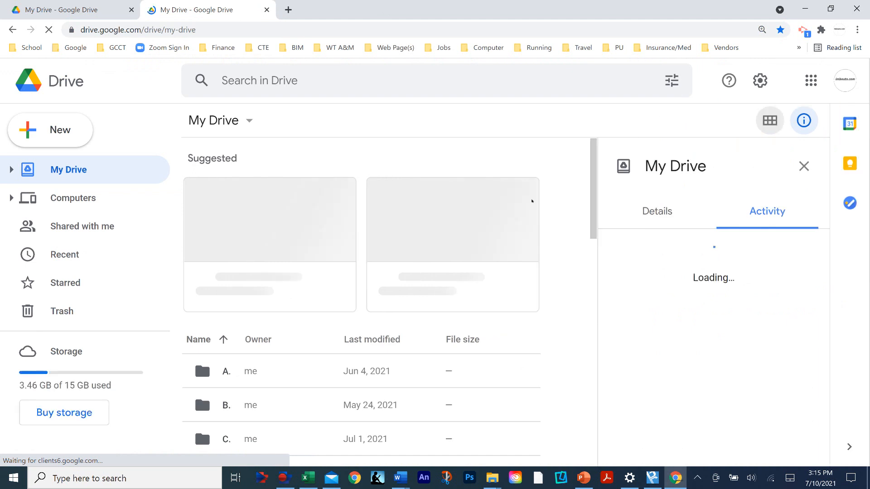
Step: Look inside the first Survey folder in My Drive and return to the My Drive overview
scroll(345, 281, "down", 8)
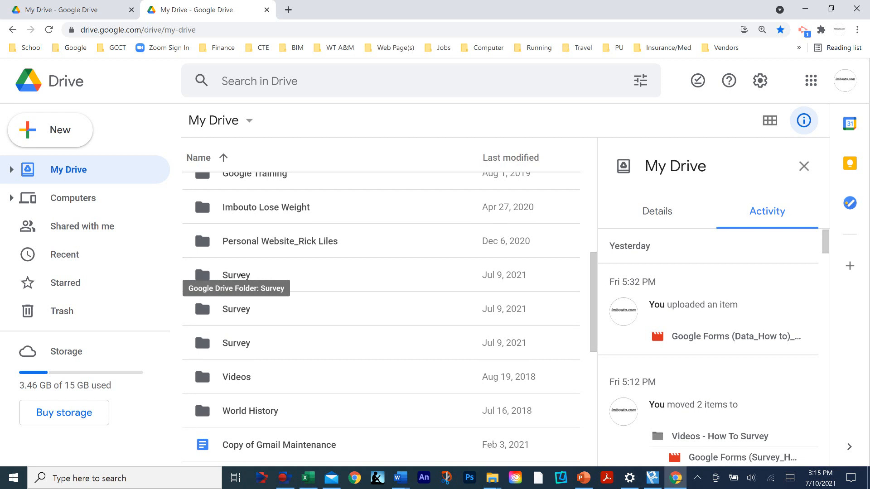
double_click(241, 275)
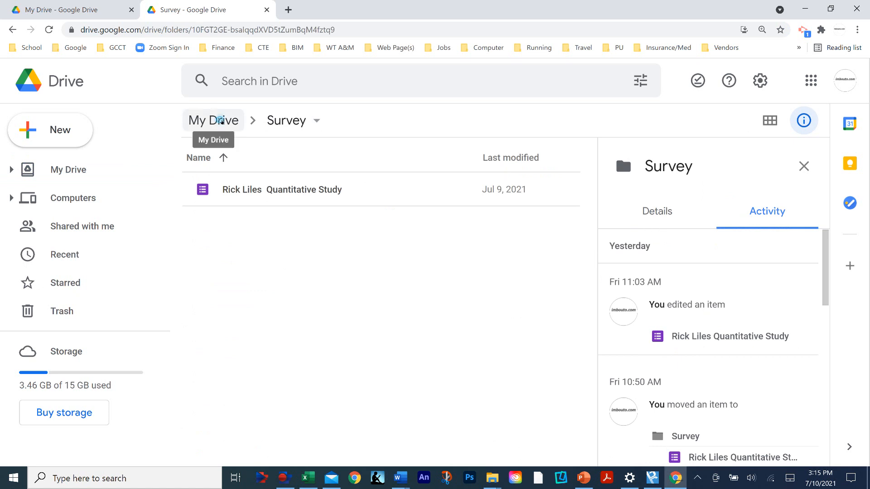
left_click(210, 121)
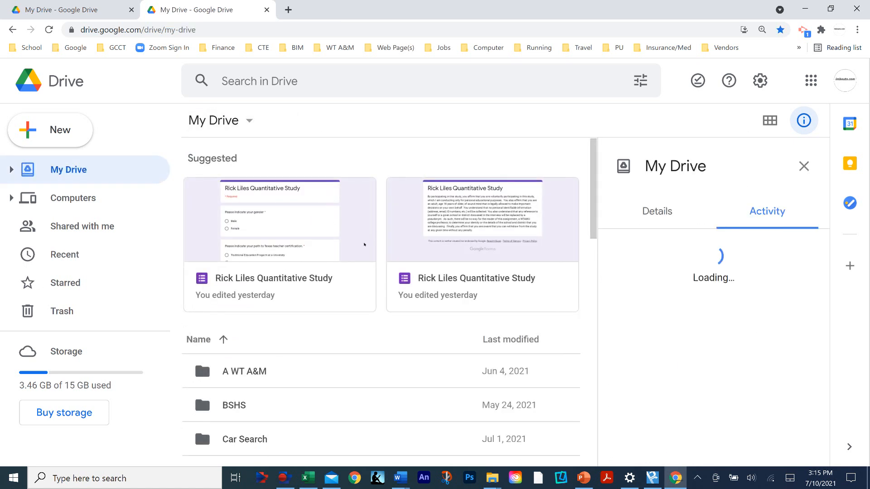
Step: Open the first suggested Quantitative Study form in My Drive and review its opening questions
left_click(314, 235)
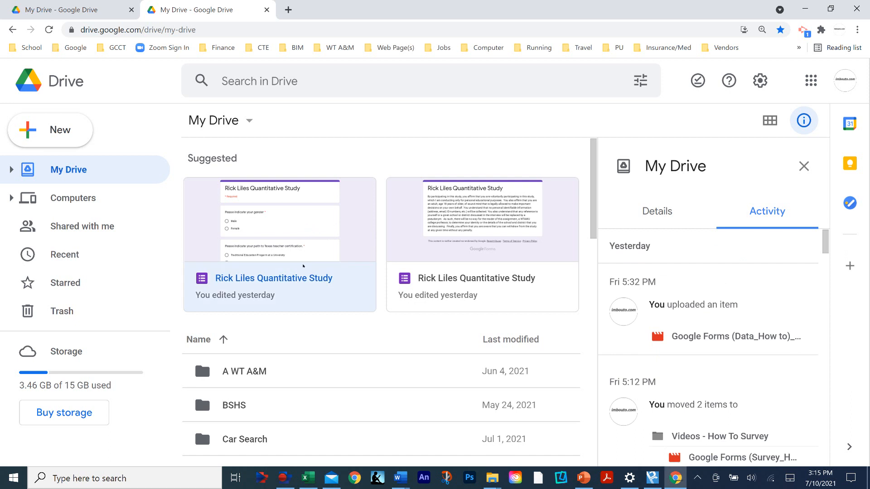
double_click(303, 266)
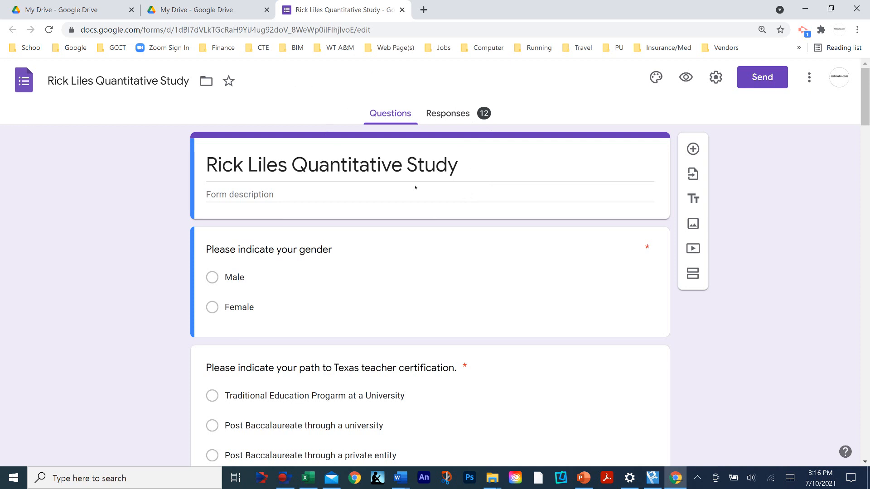
scroll(360, 191, "down", 3)
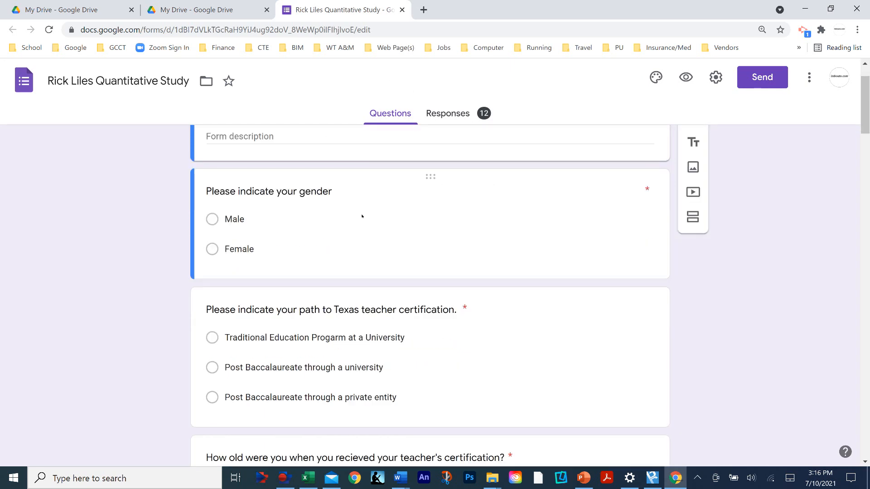
scroll(383, 254, "up", 3)
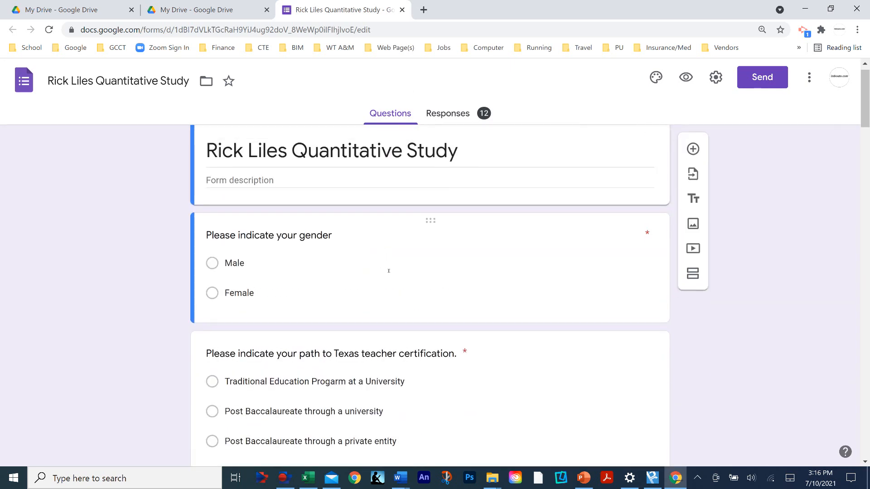
scroll(392, 259, "down", 1)
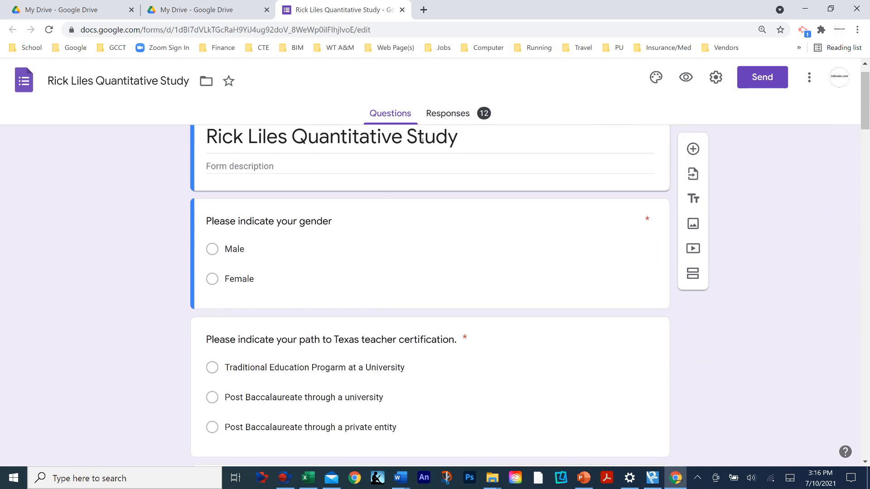
scroll(454, 181, "up", 2)
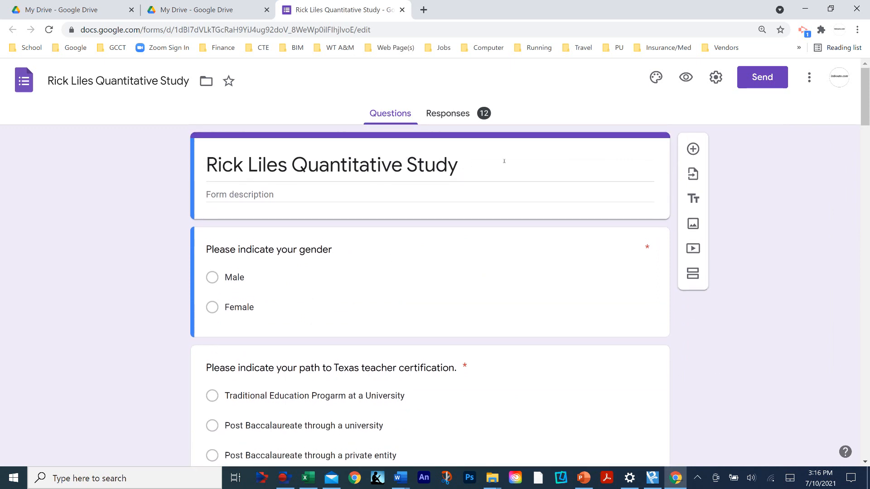
scroll(451, 233, "down", 5)
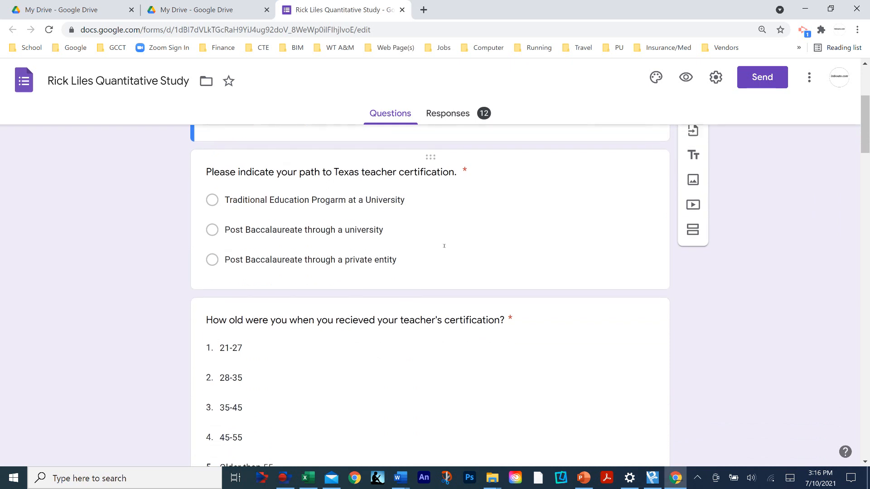
scroll(444, 246, "up", 5)
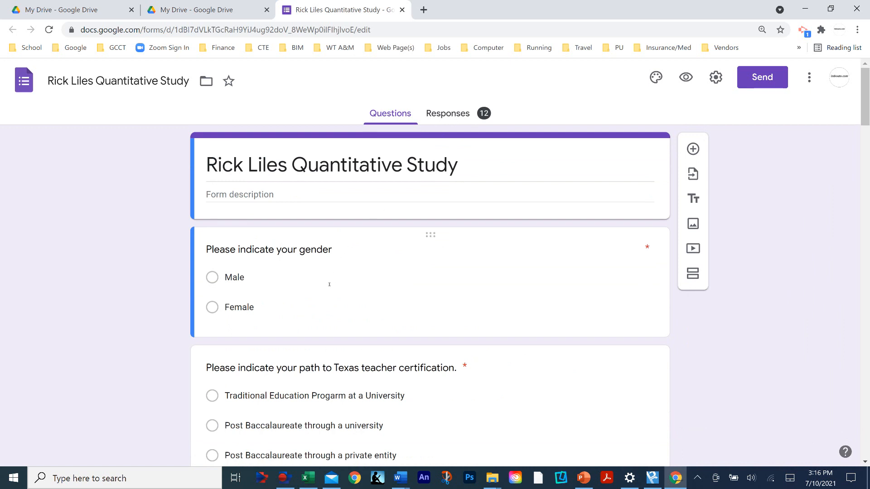
Step: Show the form's responses and switch response collection on and back off
left_click(447, 114)
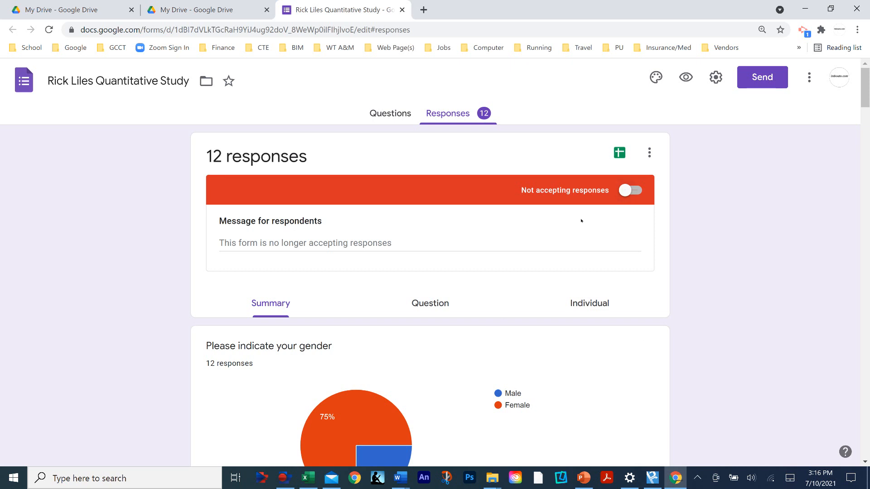
left_click(626, 192)
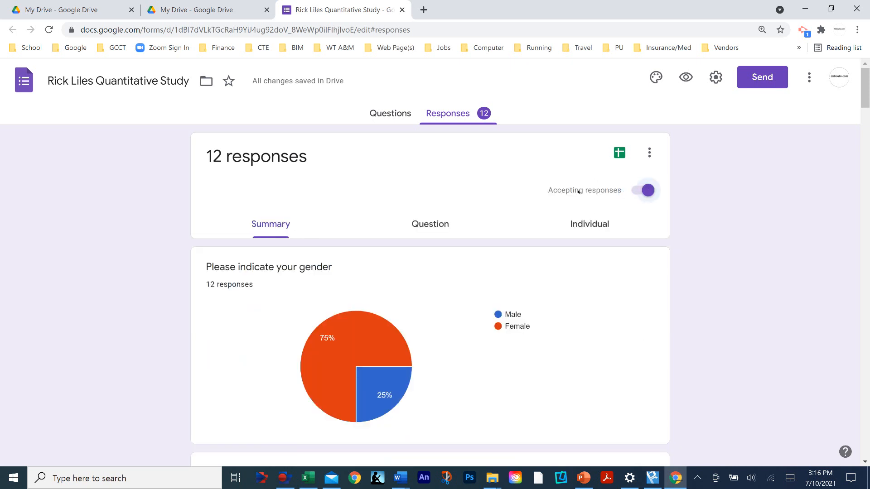
left_click(648, 190)
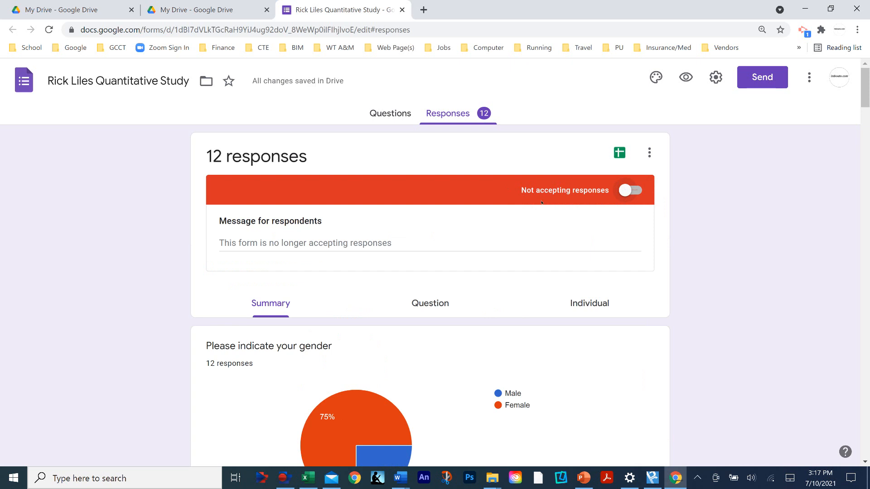
Step: Examine the response summary charts from the gender question through the student teaching helpfulness rating, and return to the gender chart
scroll(521, 201, "down", 1)
scroll(477, 206, "up", 1)
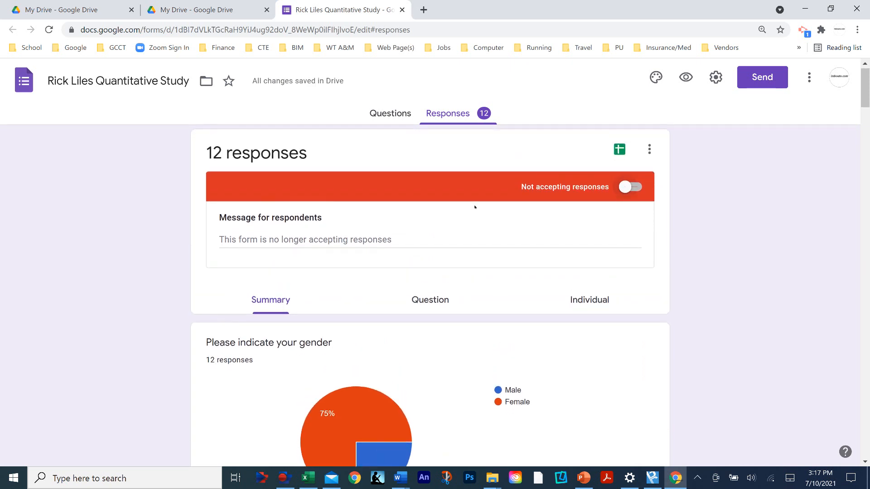
scroll(477, 205, "down", 2)
scroll(467, 214, "down", 1)
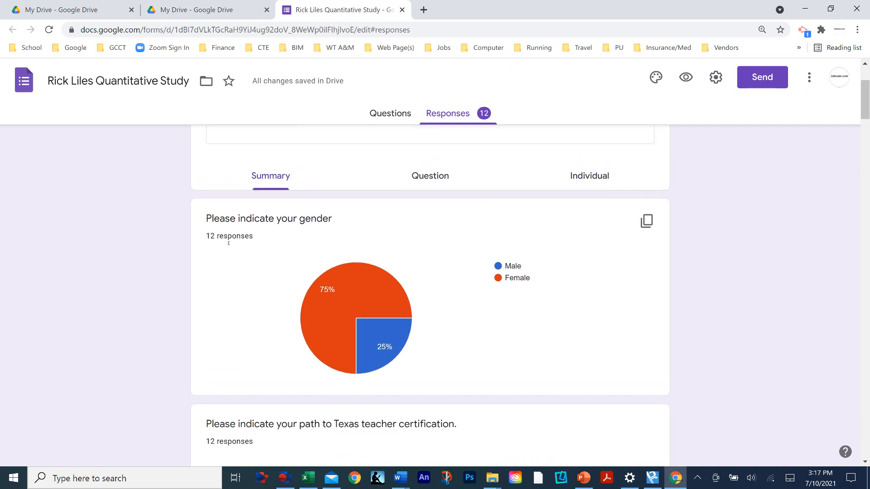
scroll(245, 245, "down", 2)
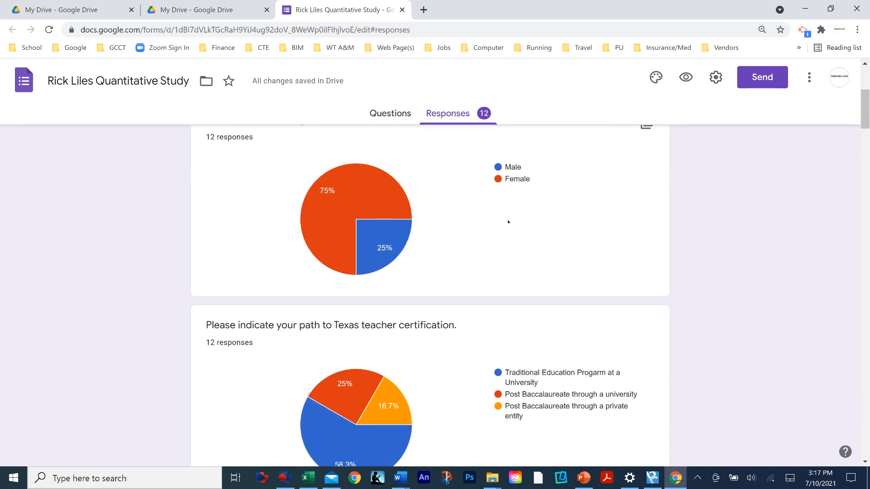
scroll(508, 222, "down", 1)
scroll(499, 297, "down", 1)
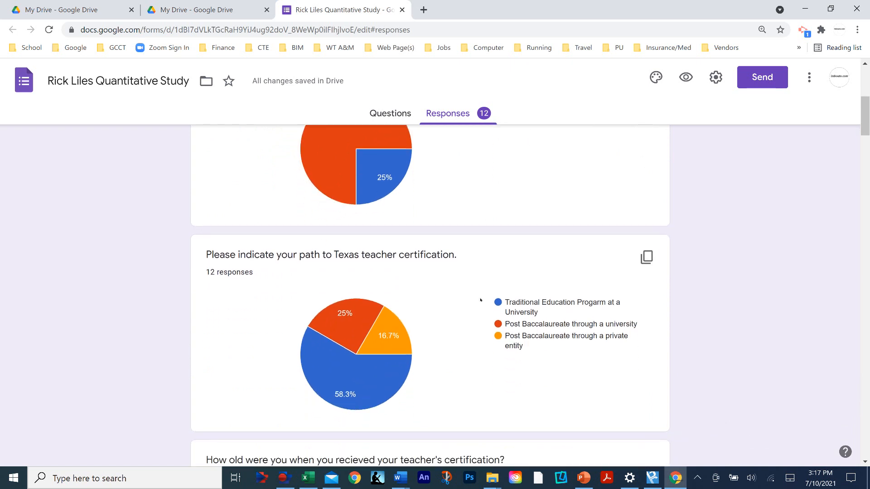
scroll(473, 299, "down", 2)
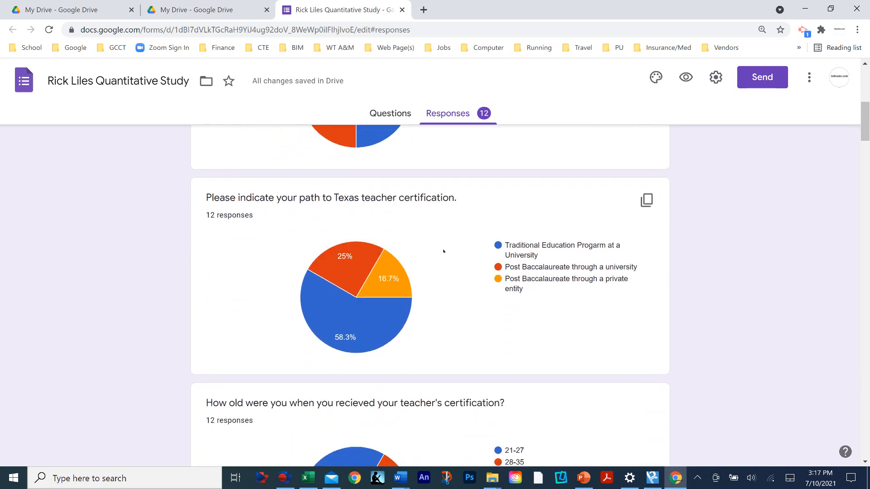
scroll(447, 254, "down", 5)
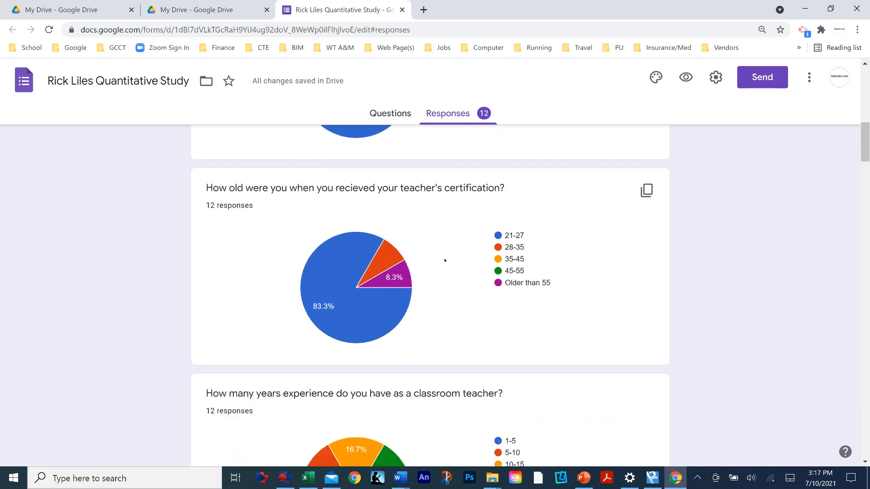
scroll(445, 259, "down", 3)
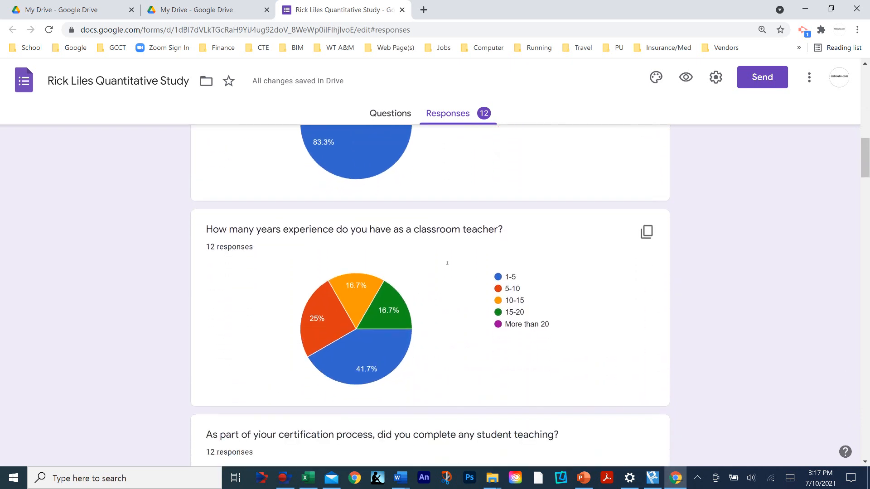
scroll(443, 258, "down", 3)
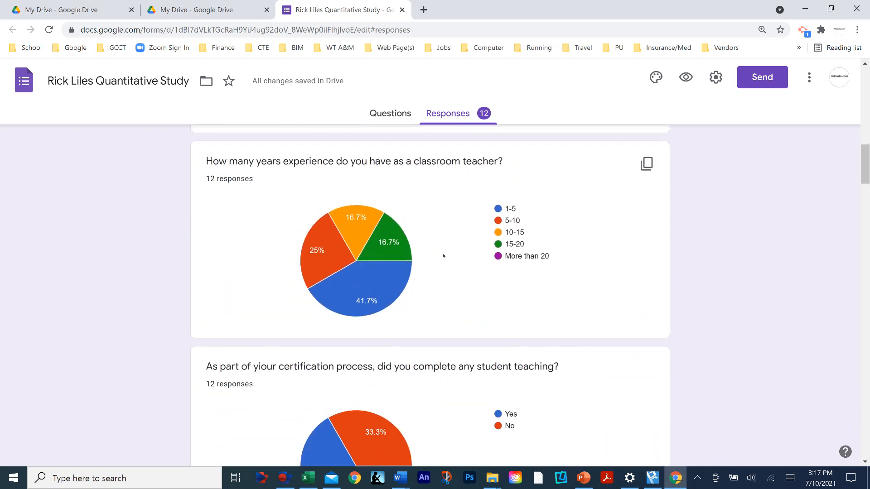
scroll(444, 257, "down", 5)
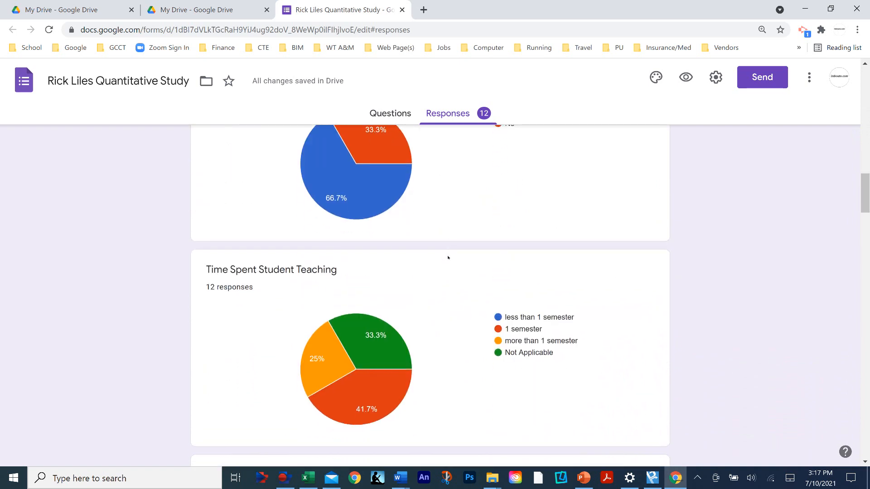
scroll(448, 257, "down", 5)
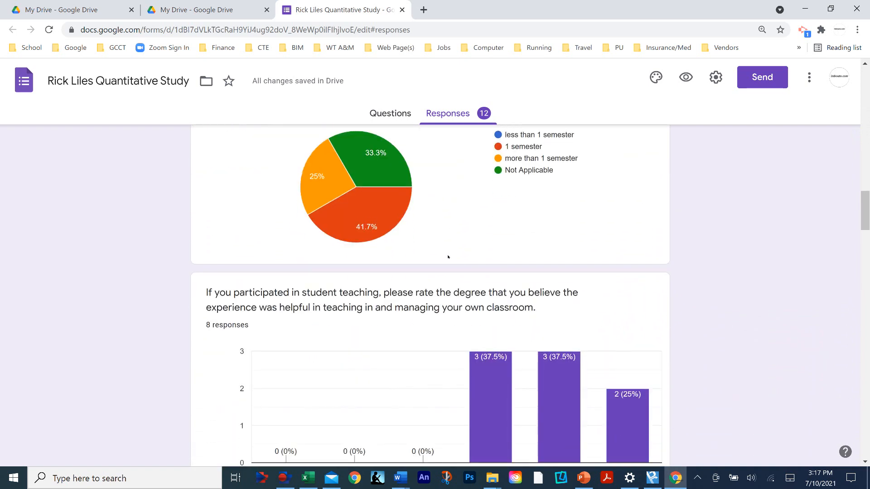
scroll(449, 256, "up", 3)
scroll(409, 254, "down", 2)
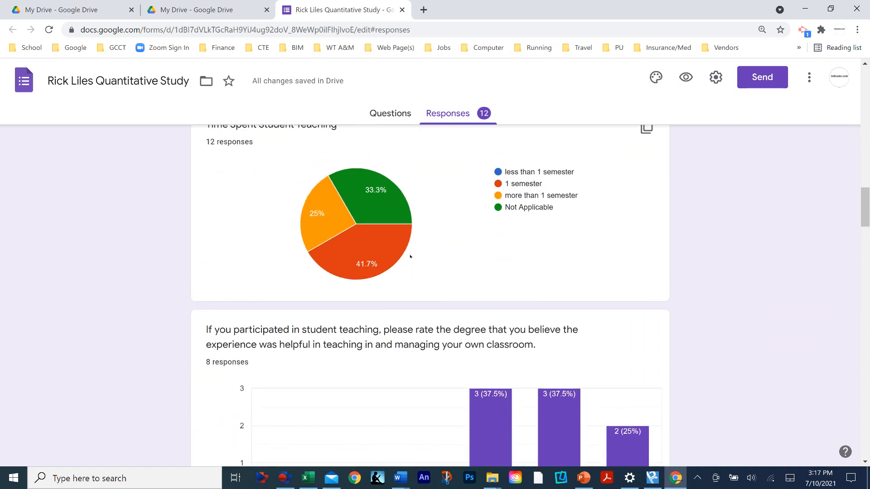
scroll(354, 349, "down", 1)
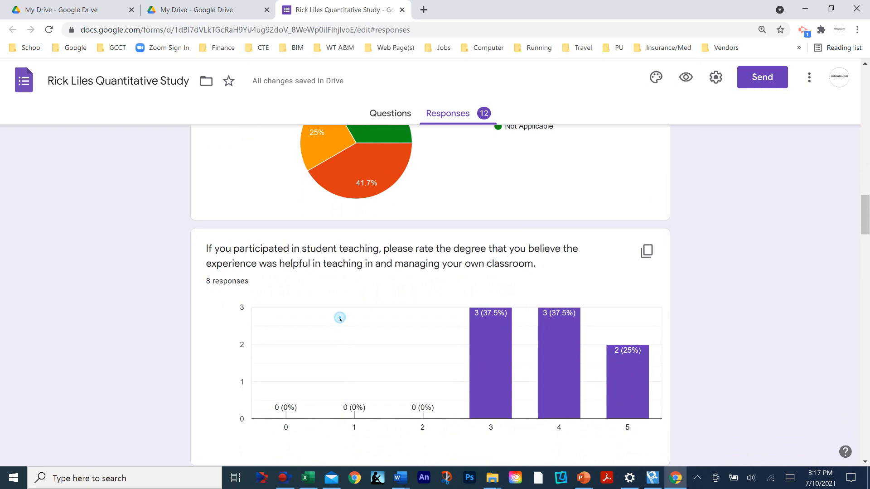
scroll(472, 291, "up", 9)
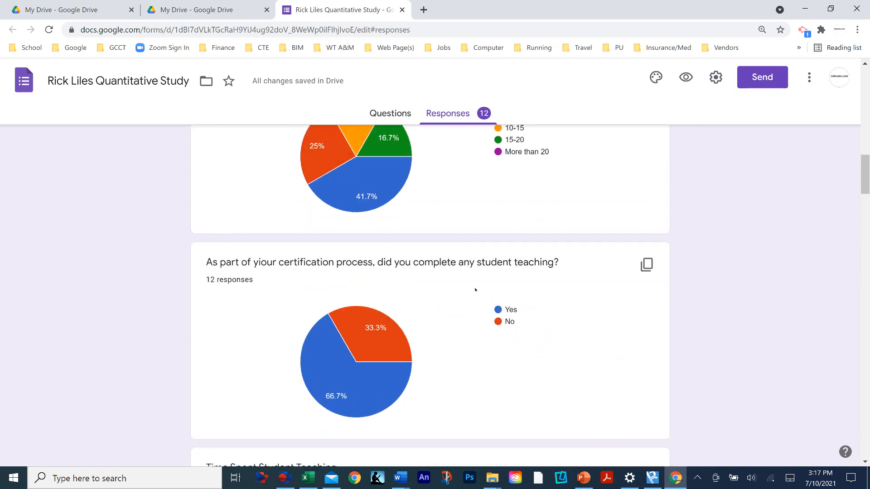
scroll(470, 299, "up", 7)
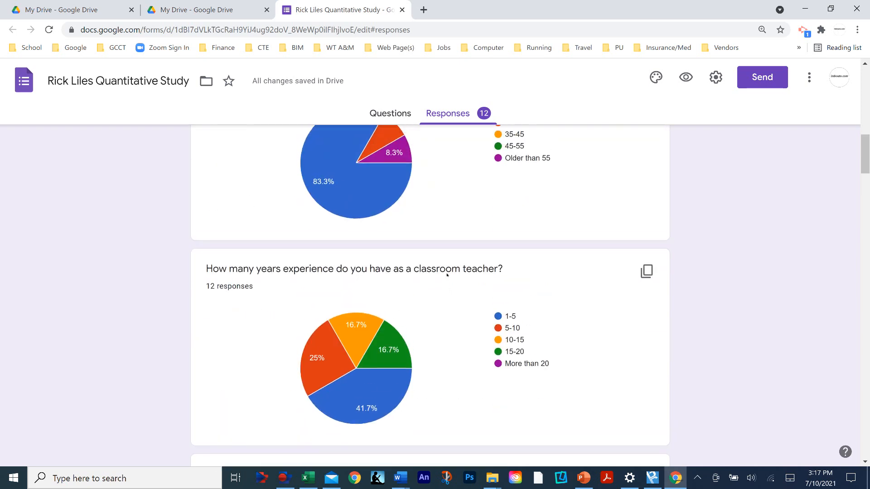
scroll(446, 275, "up", 8)
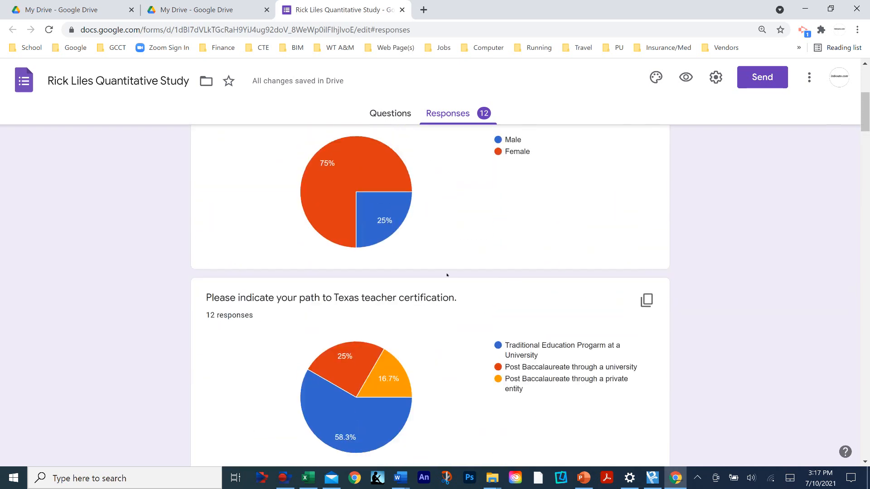
scroll(446, 275, "up", 5)
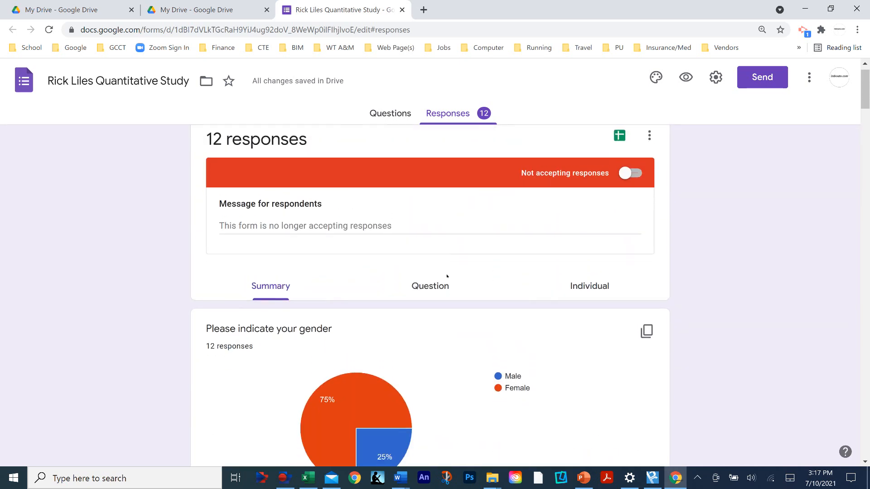
scroll(447, 277, "down", 2)
scroll(447, 277, "down", 1)
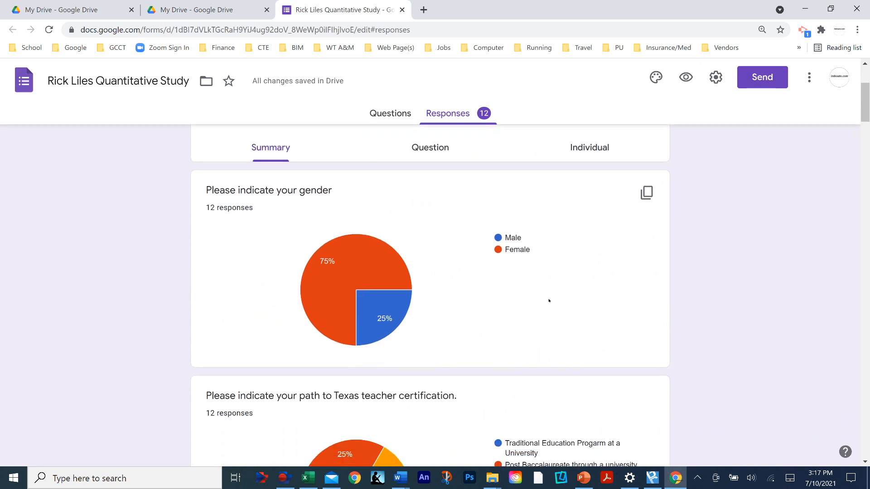
Step: Copy the gender response chart and paste it into a new blank Word document with merged formatting
mouse_move(381, 243)
left_click(649, 196)
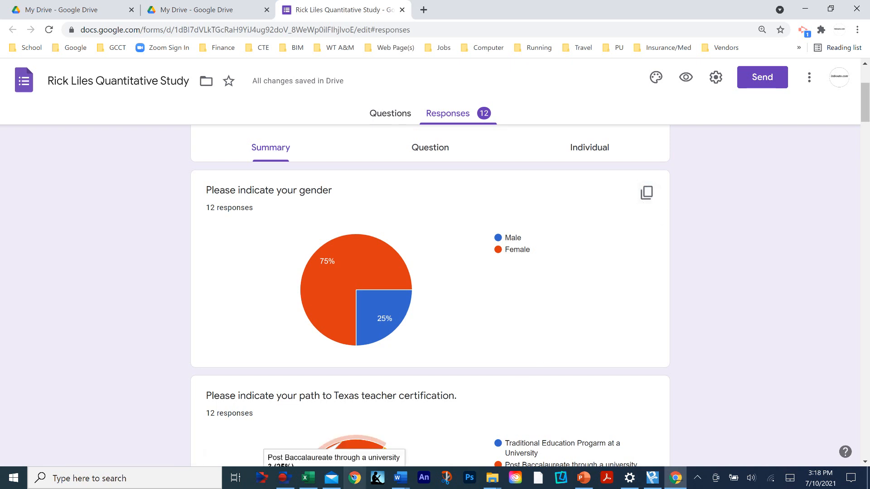
mouse_move(399, 477)
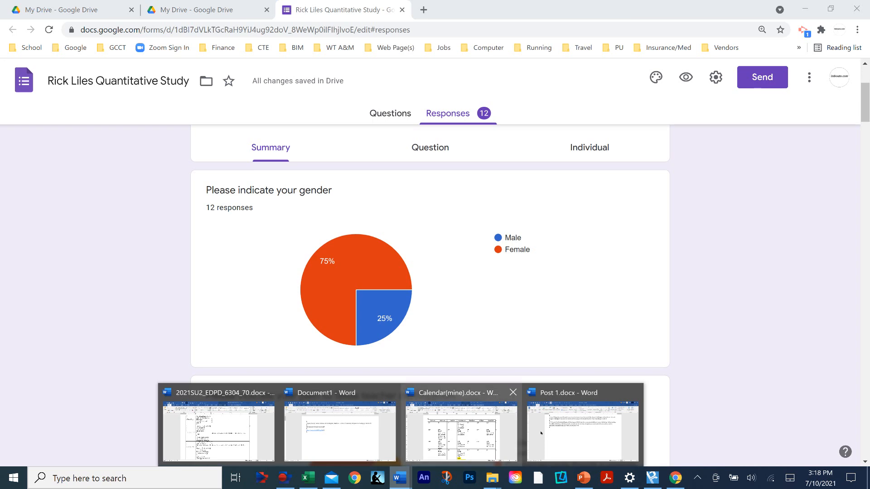
left_click(566, 419)
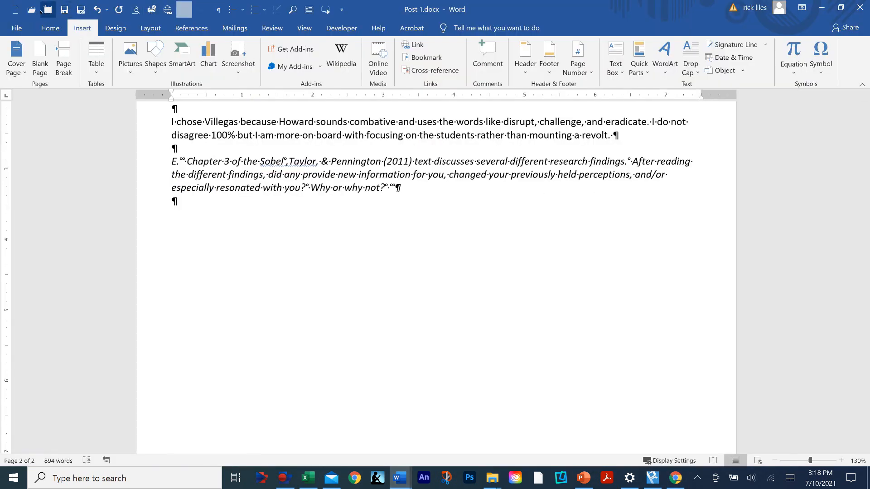
left_click(25, 18)
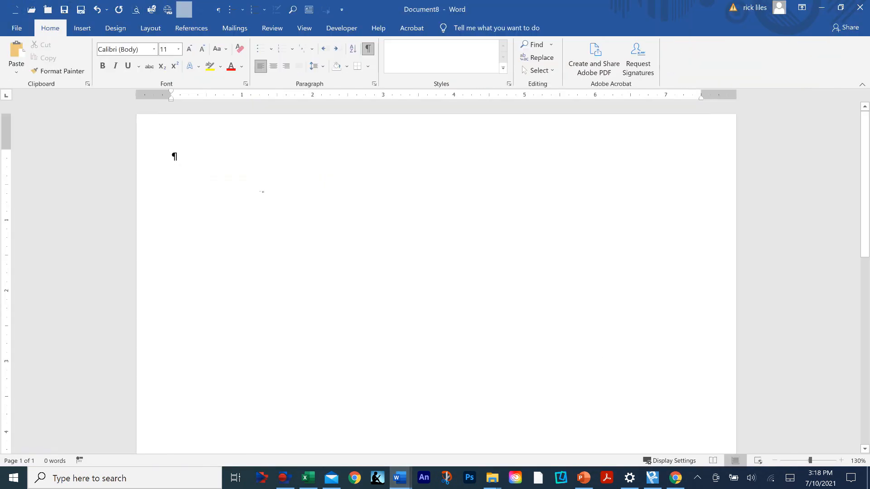
right_click(221, 184)
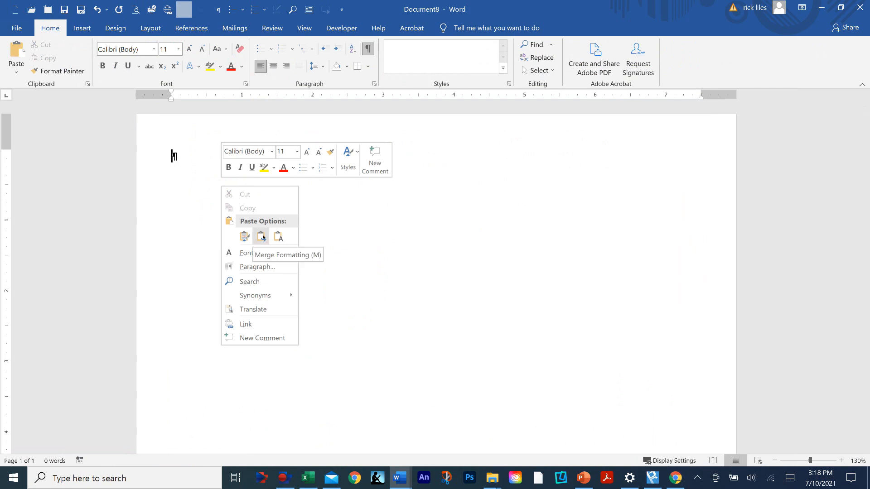
left_click(262, 236)
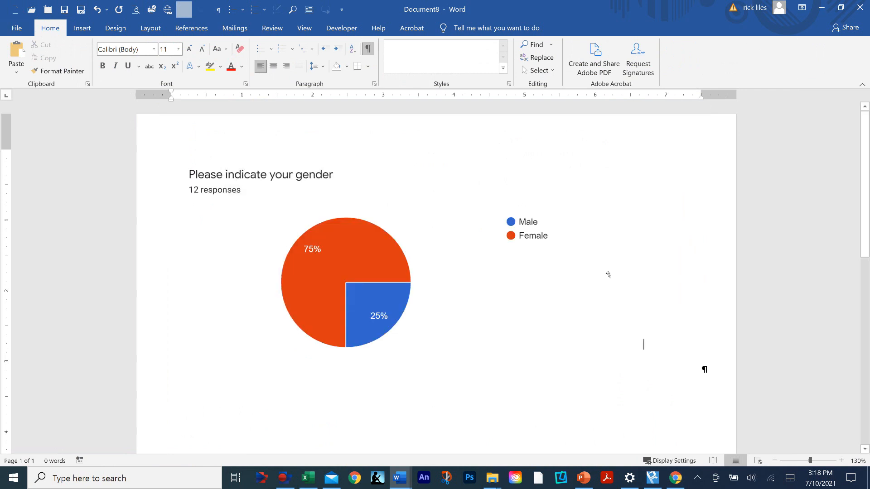
Step: Shrink the pasted chart picture proportionally and enlarge it again to about 7.3 inches wide
left_click(489, 268)
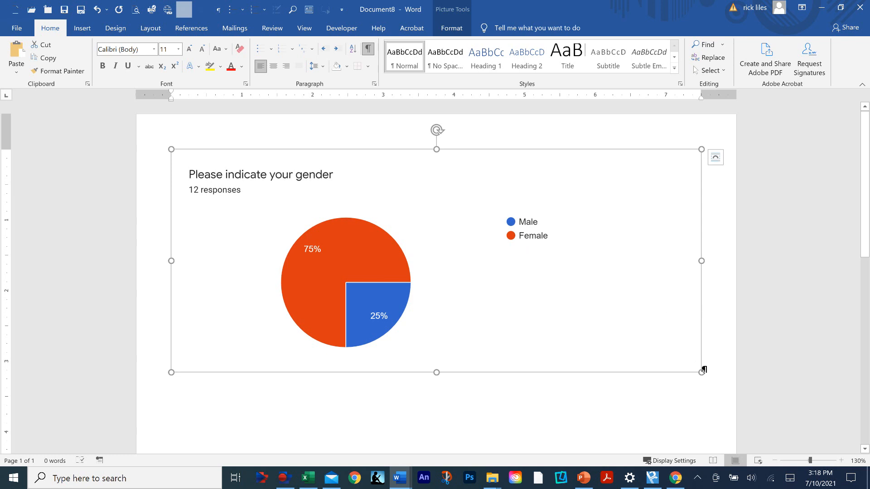
left_click_drag(702, 371, 540, 305)
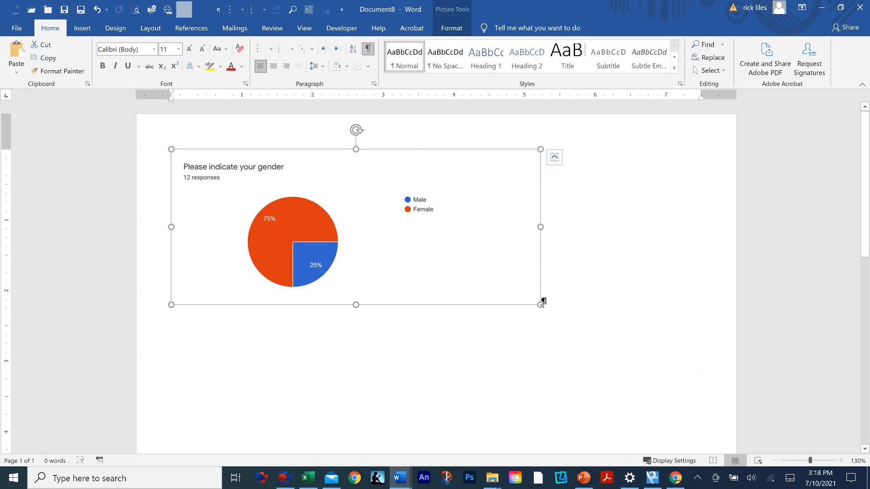
left_click_drag(541, 304, 691, 367)
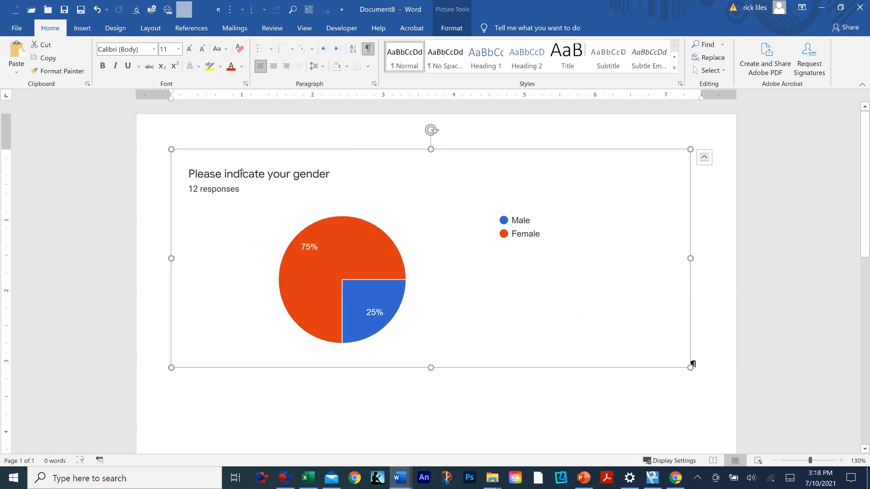
Step: Crop the chart picture to remove the title, response count and blank side margins, leaving it about 4.5 inches wide
right_click(405, 189)
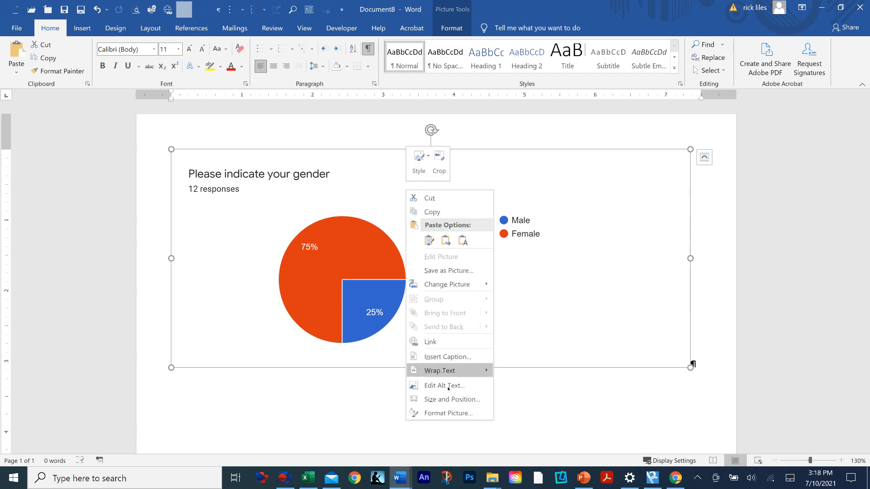
mouse_move(451, 371)
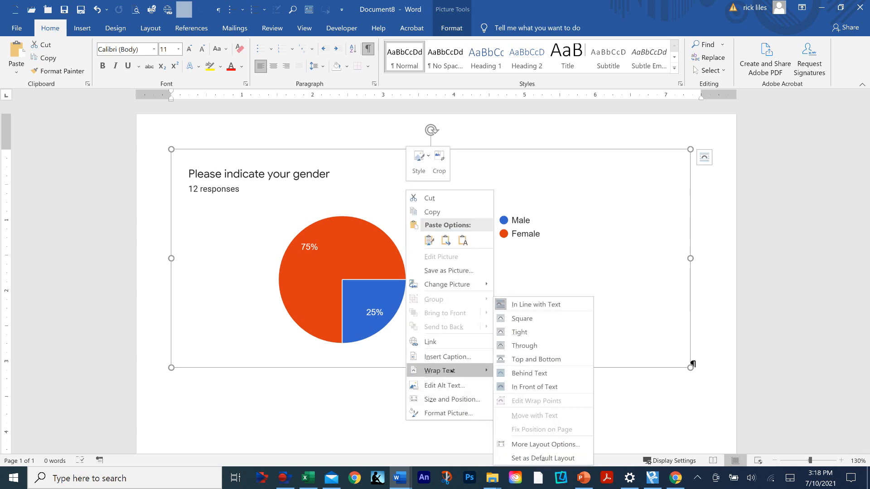
left_click(441, 159)
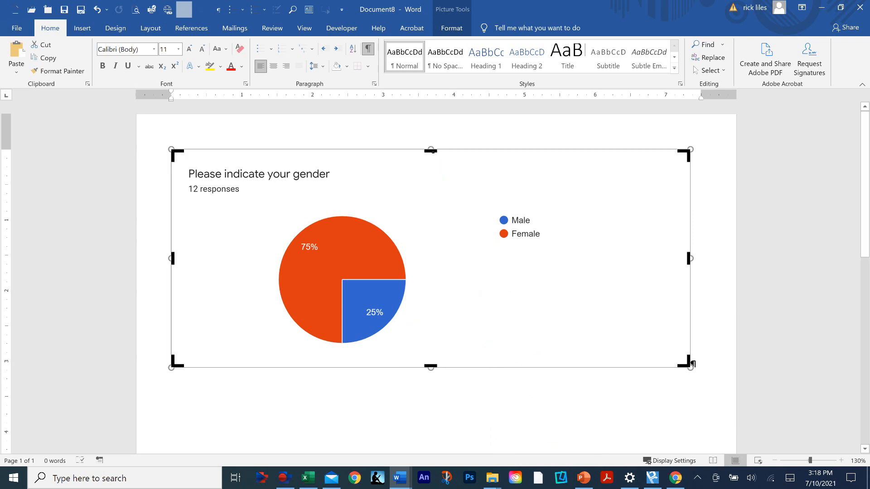
left_click_drag(431, 151, 437, 202)
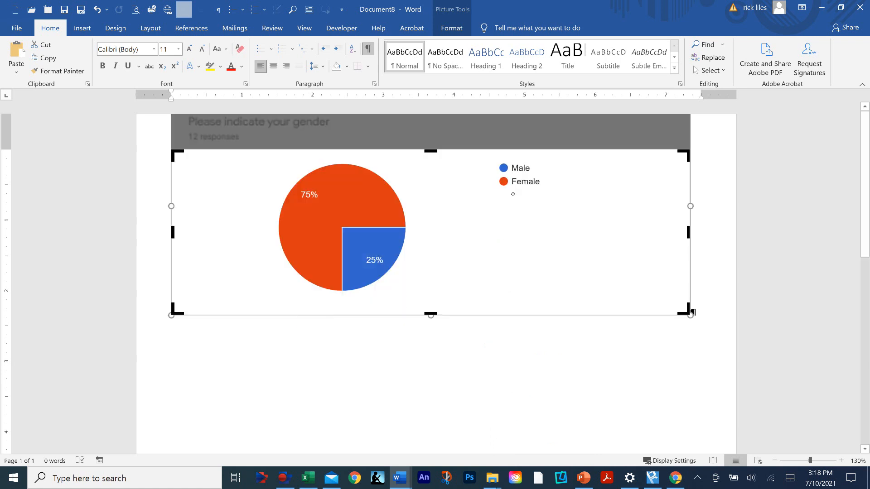
left_click_drag(691, 237, 557, 237)
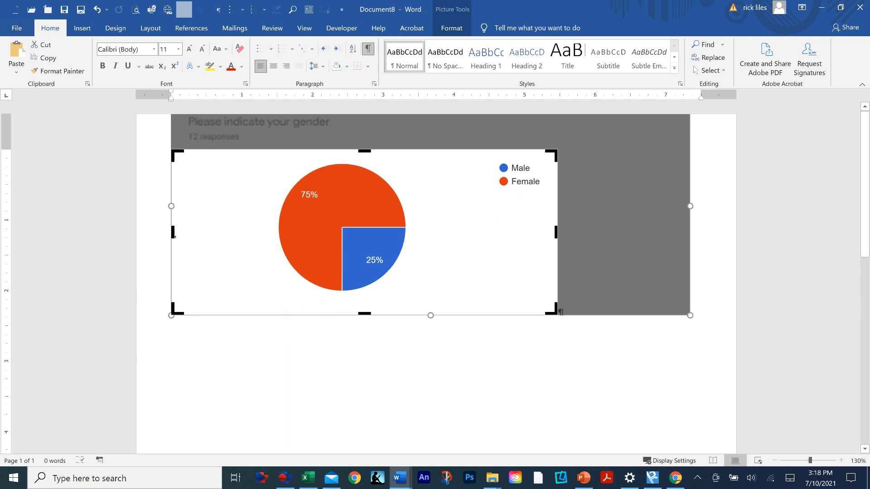
left_click_drag(173, 236, 246, 242)
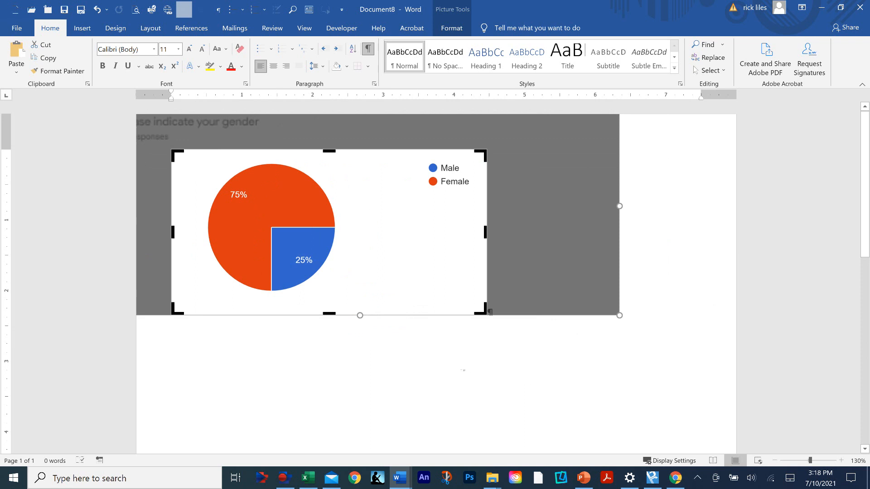
key("Escape")
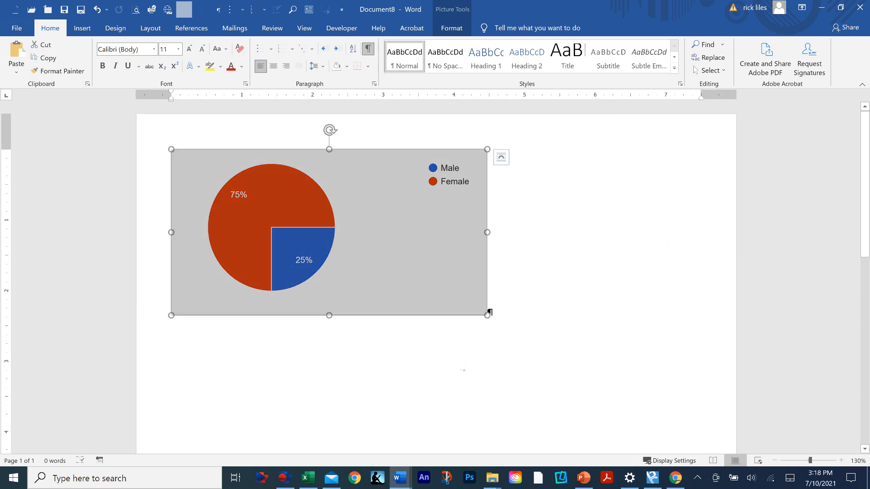
left_click(638, 314)
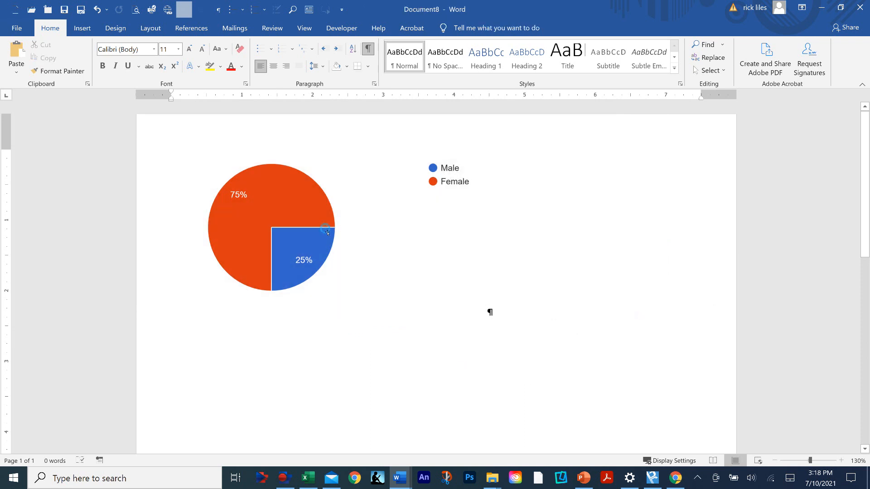
Step: Set the cropped chart picture's text wrapping to Square
left_click(369, 225)
left_click(453, 330)
left_click(420, 241)
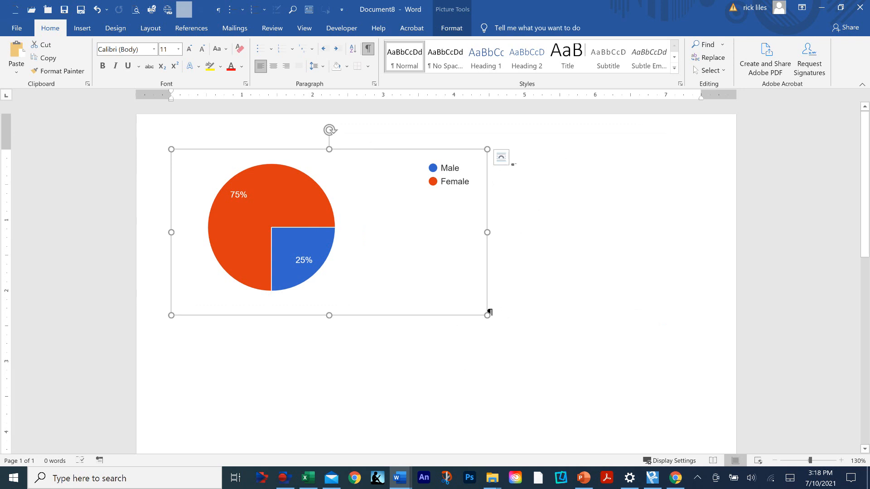
left_click(501, 159)
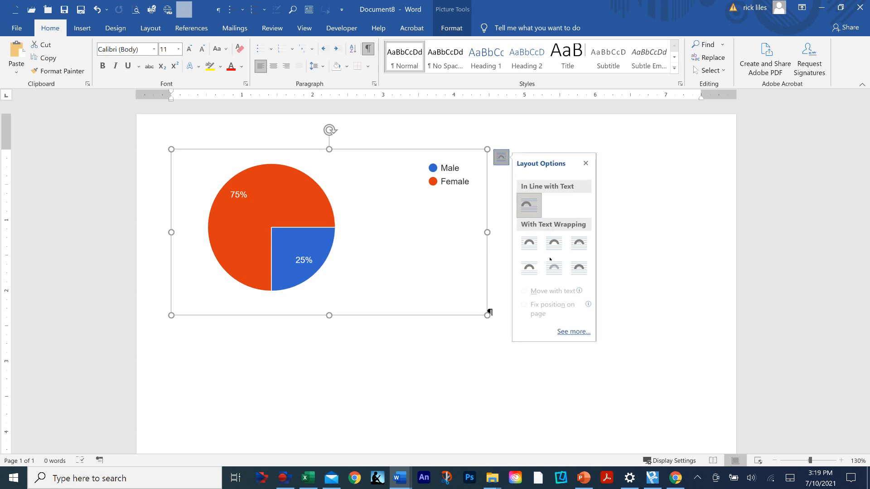
left_click(530, 243)
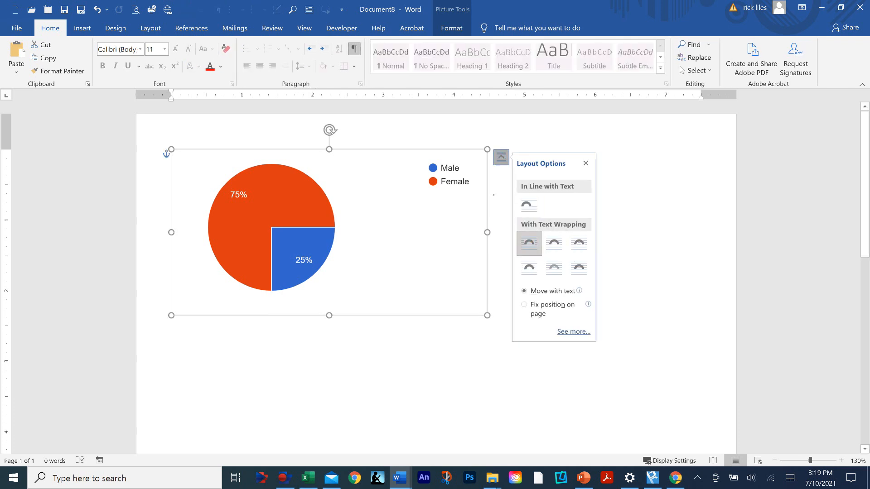
Step: Enter the text "Now is the time" beside the chart picture
left_click(496, 156)
type("No")
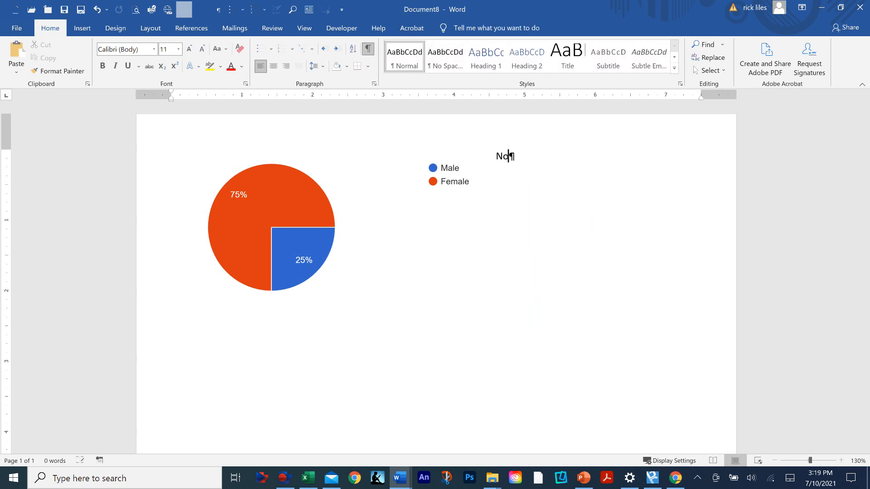
type("w is the tiem fo")
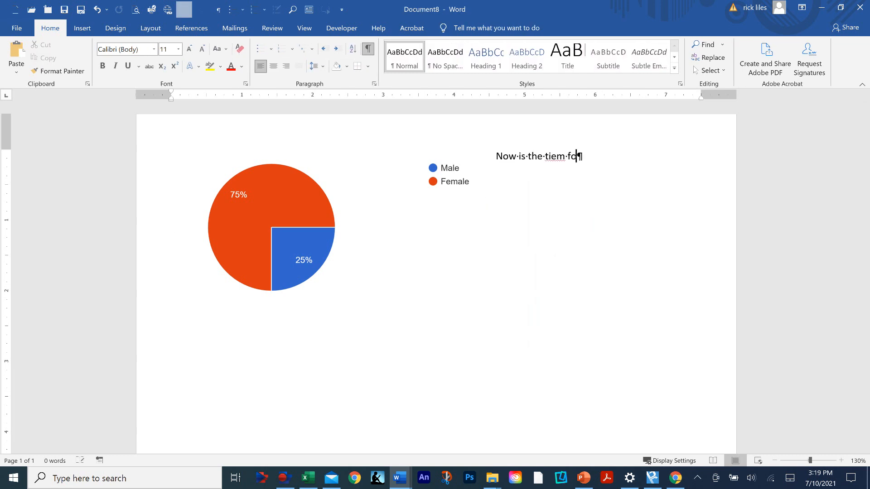
key("BackSpace")
key("BackSpace")
key("BackSpace")
key("BackSpace")
key("BackSpace")
type("me")
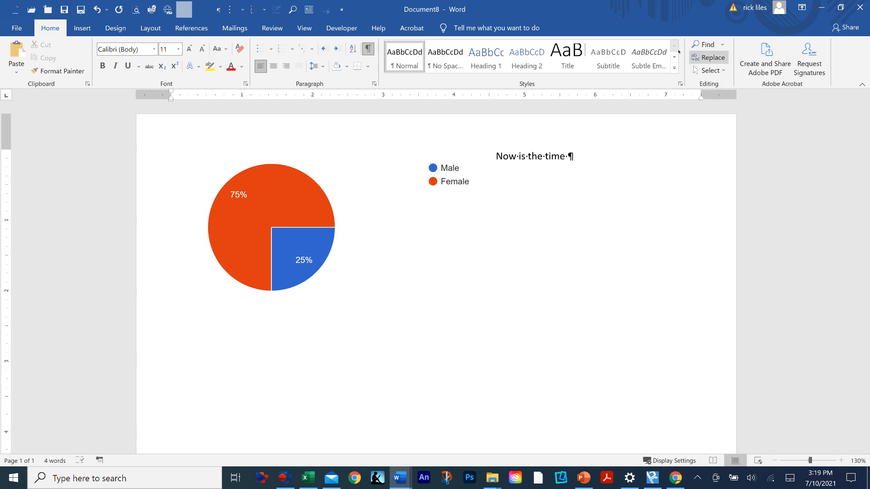
Step: Move the chart picture so it sits to the right of the whole "Now is the time" text
mouse_move(433, 243)
left_mouse_down()
mouse_move(523, 255)
mouse_move(561, 346)
mouse_move(411, 253)
mouse_move(421, 250)
left_mouse_up()
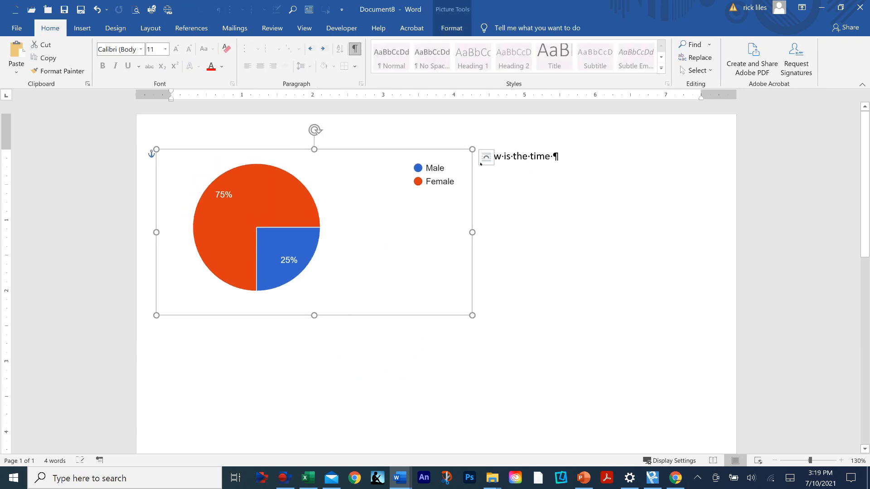
left_click_drag(321, 213, 415, 209)
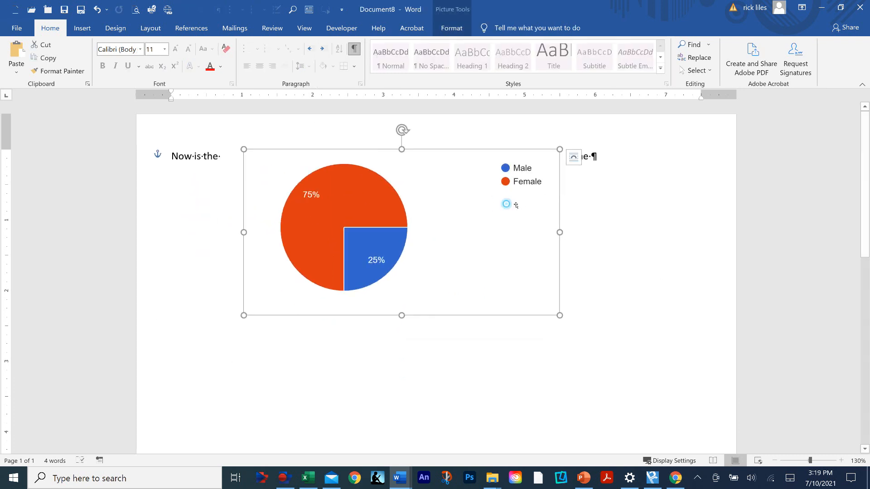
left_click_drag(514, 204, 526, 204)
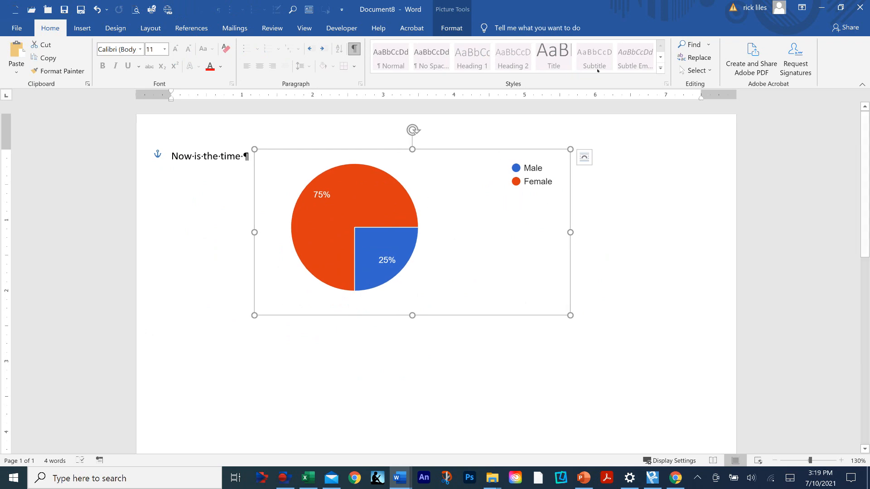
Step: Minimize the new document, switch back to the form's responses in Chrome and review the gender and teacher certification path charts
left_click(822, 8)
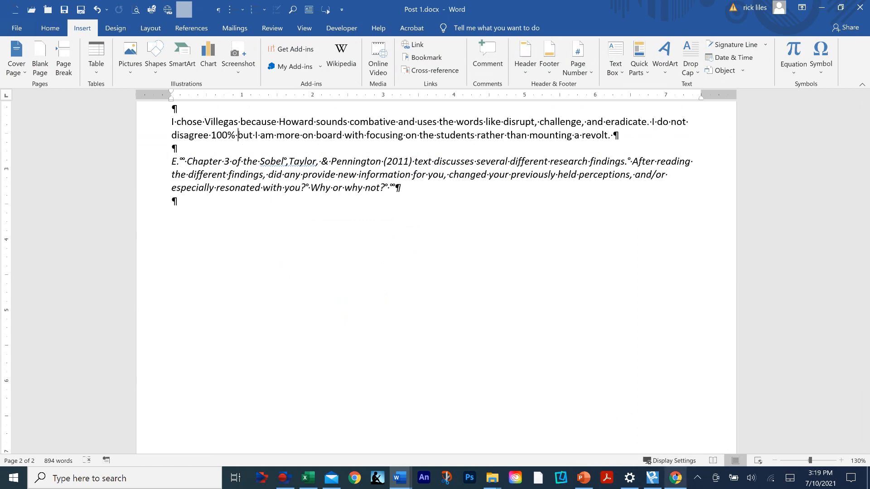
left_click(675, 478)
scroll(456, 319, "up", 3)
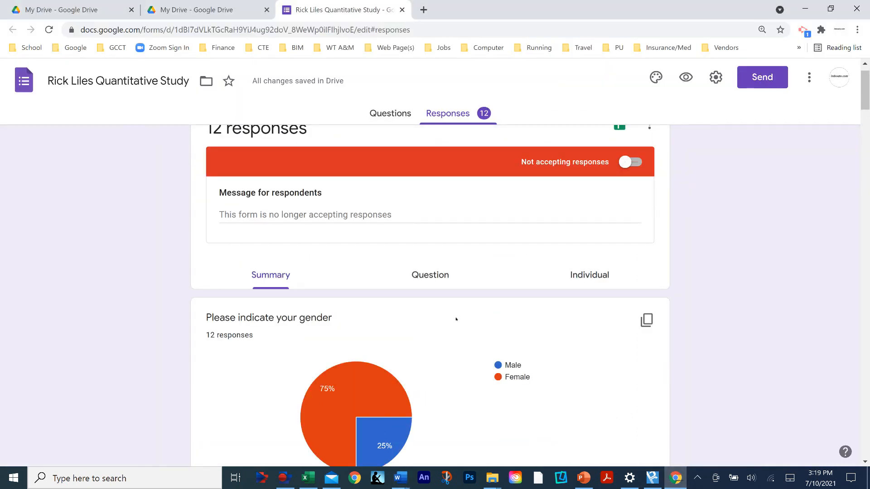
scroll(456, 320, "down", 4)
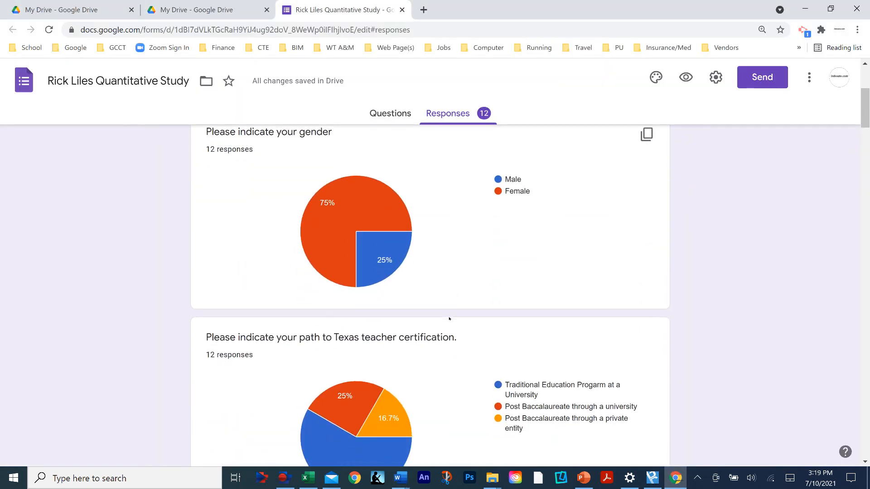
scroll(449, 318, "down", 2)
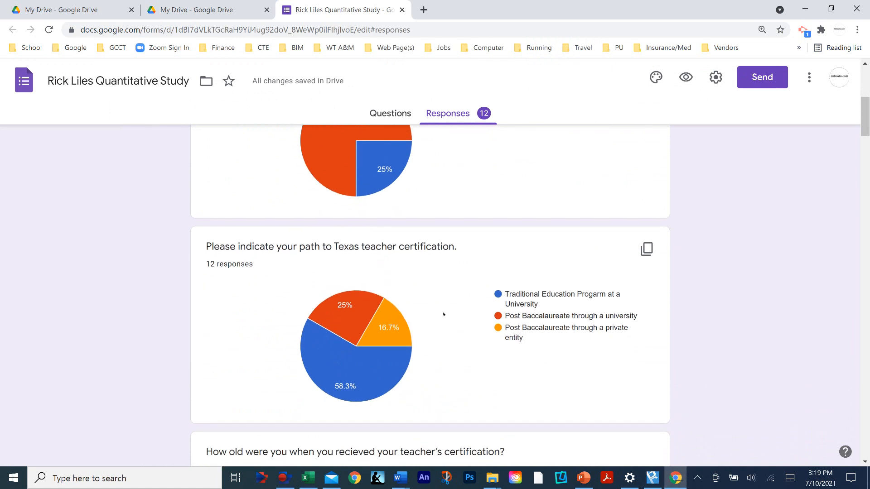
scroll(444, 314, "up", 7)
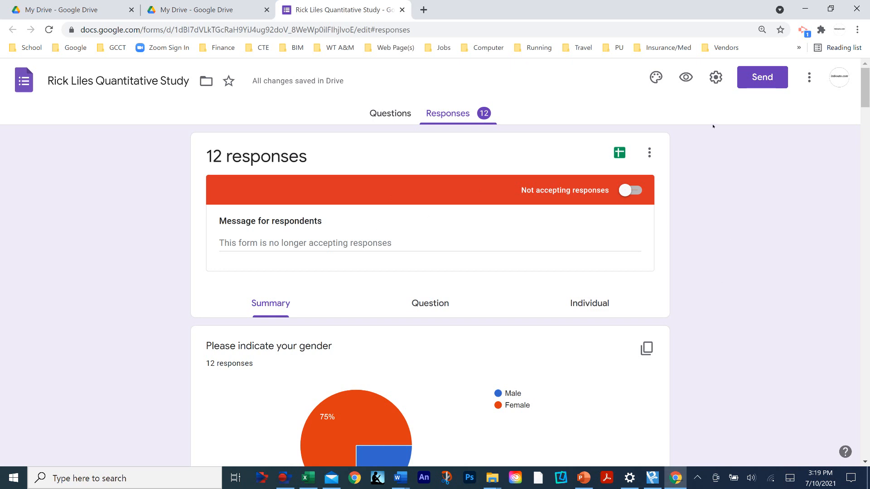
Step: Open the printable page of the form's response summary and look over its gender and certification path charts
left_click(809, 77)
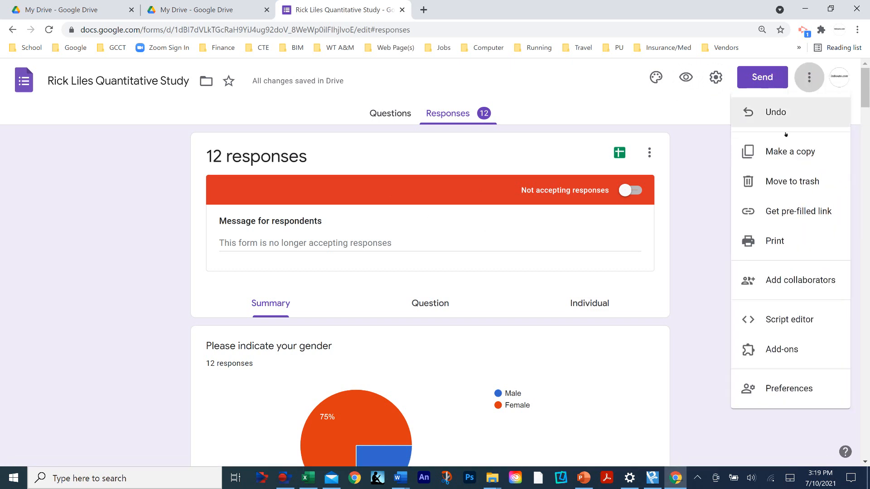
left_click(770, 240)
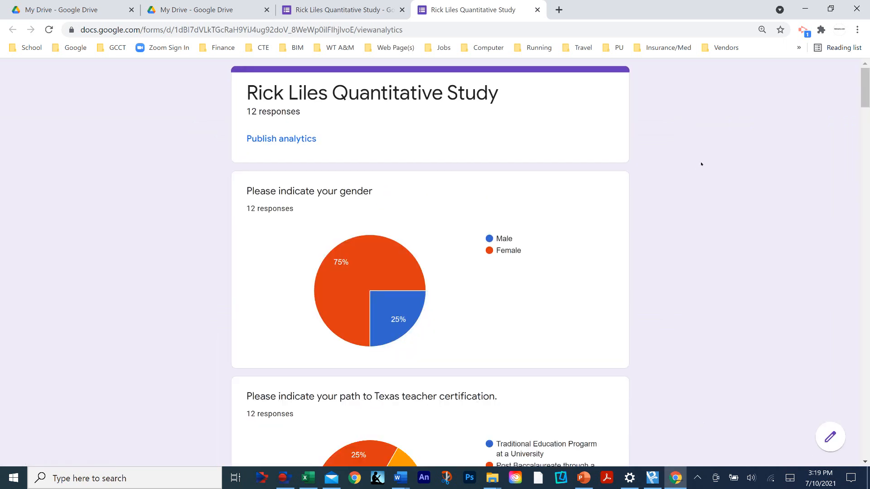
scroll(680, 150, "down", 2)
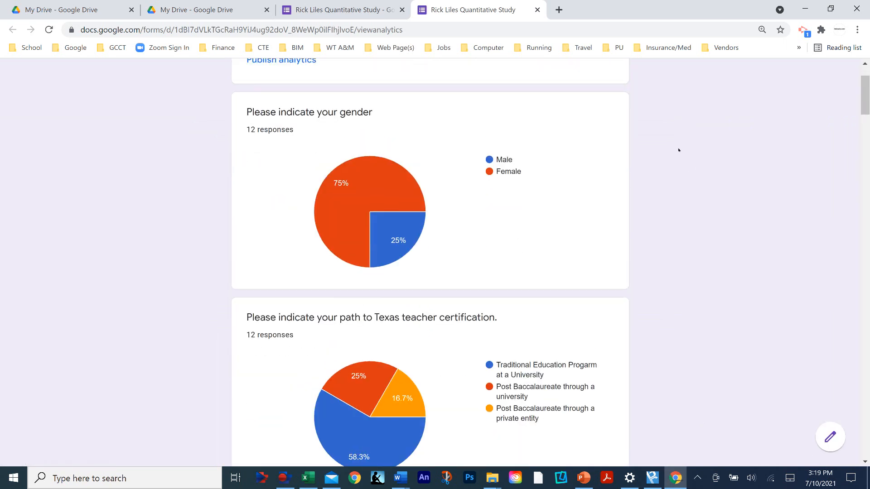
scroll(678, 149, "up", 2)
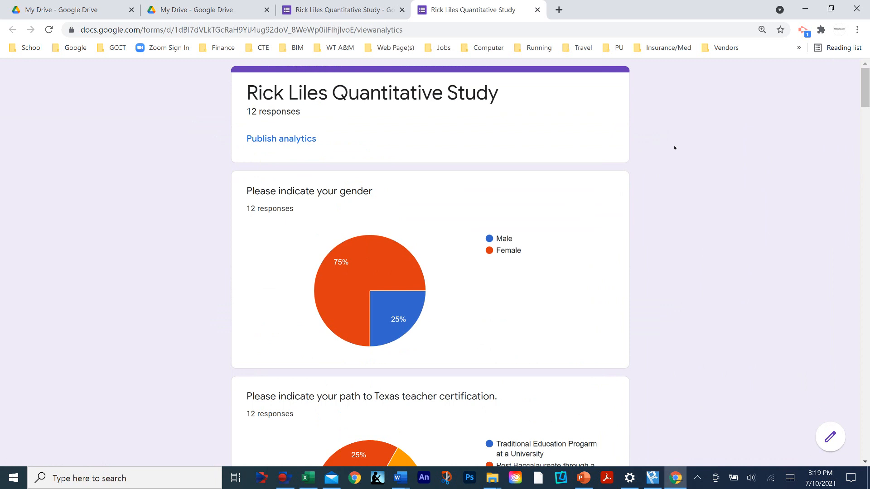
Step: Preview the response summary's printout with Save as PDF as the destination, and close the printable page
right_click(705, 256)
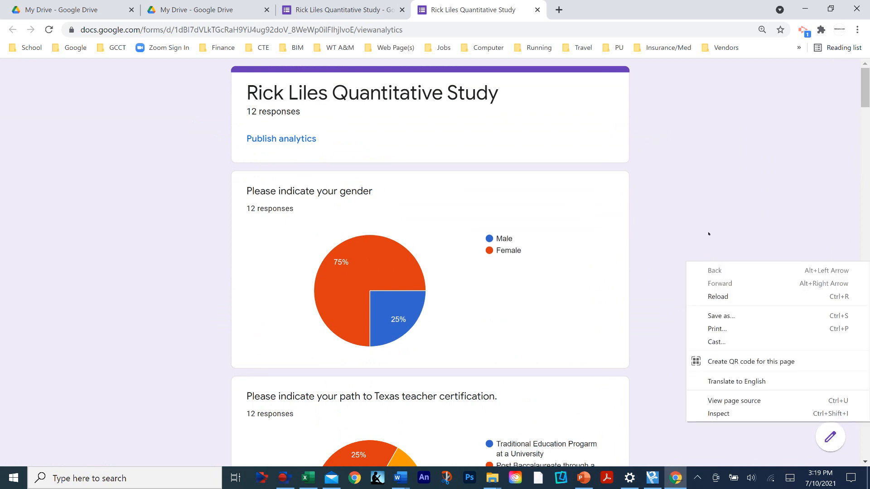
left_click(718, 330)
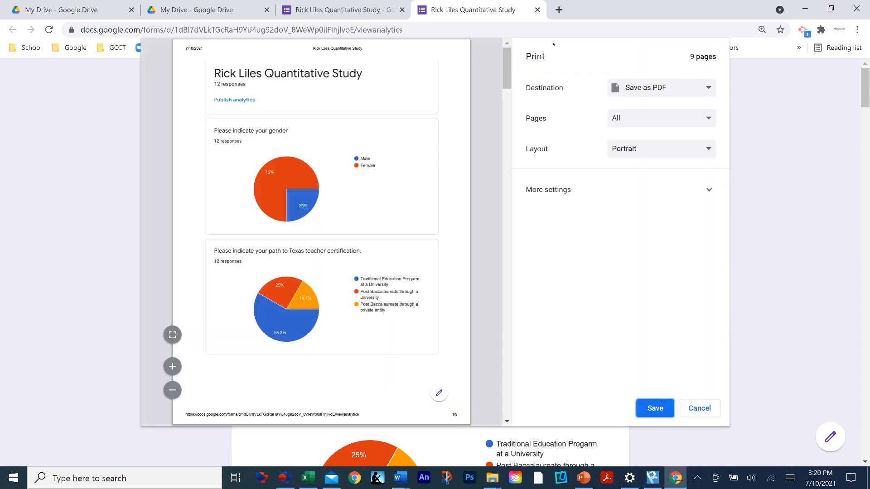
left_click(537, 9)
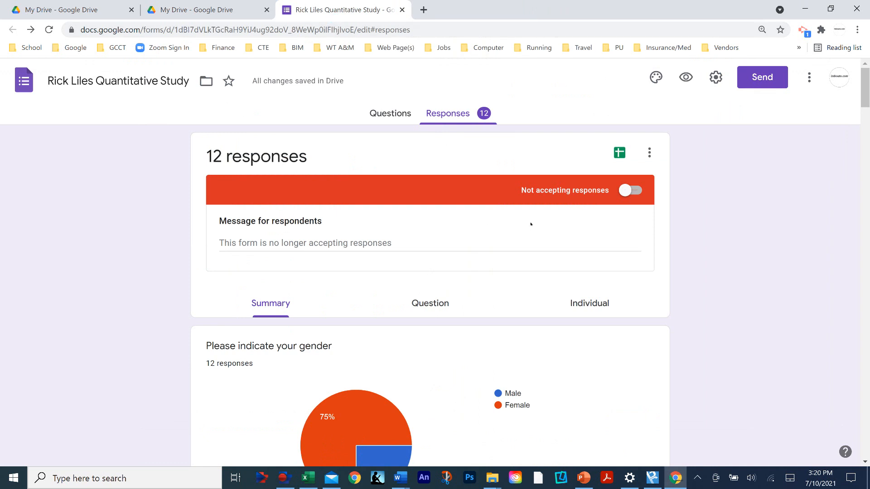
Step: Look over the summary's start and view the responses by question, starting with "Please indicate your gender"
scroll(444, 256, "down", 1)
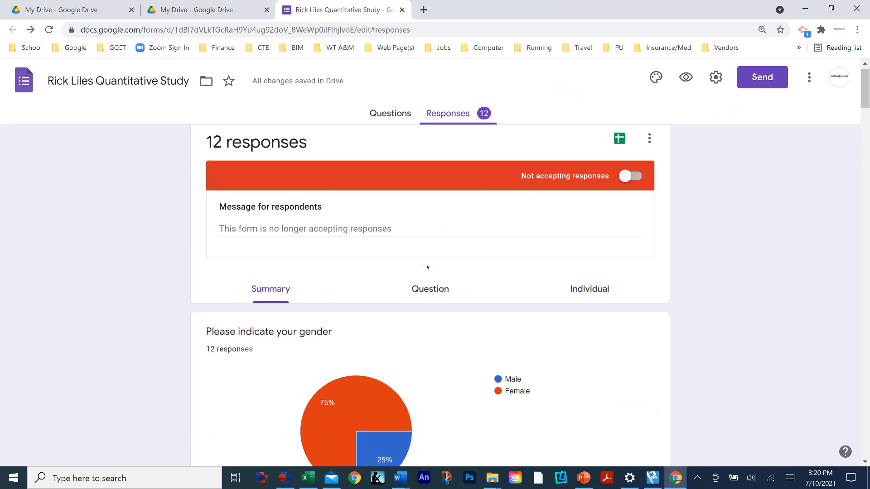
scroll(443, 332, "down", 2)
scroll(439, 319, "up", 3)
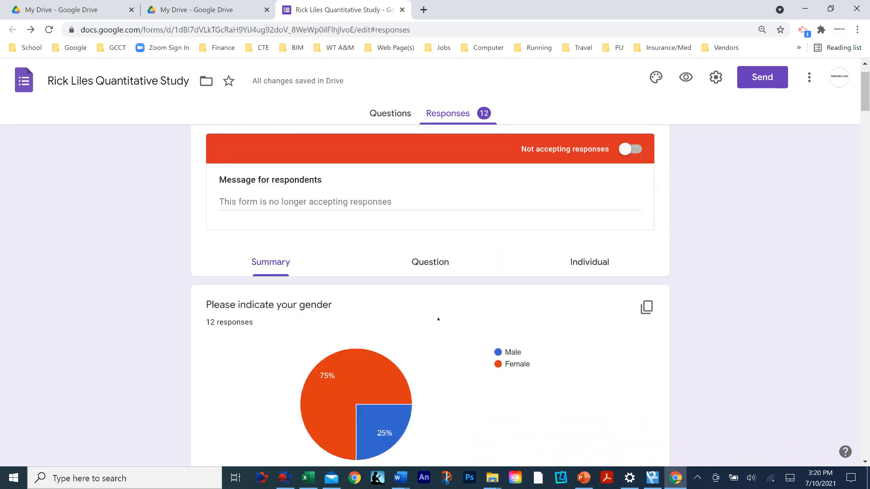
left_click(429, 300)
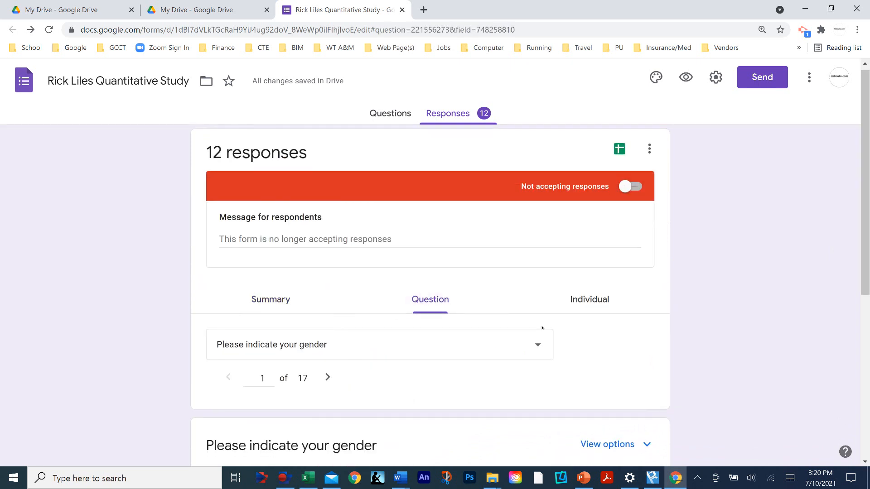
scroll(546, 328, "down", 2)
scroll(545, 329, "down", 2)
scroll(545, 330, "up", 4)
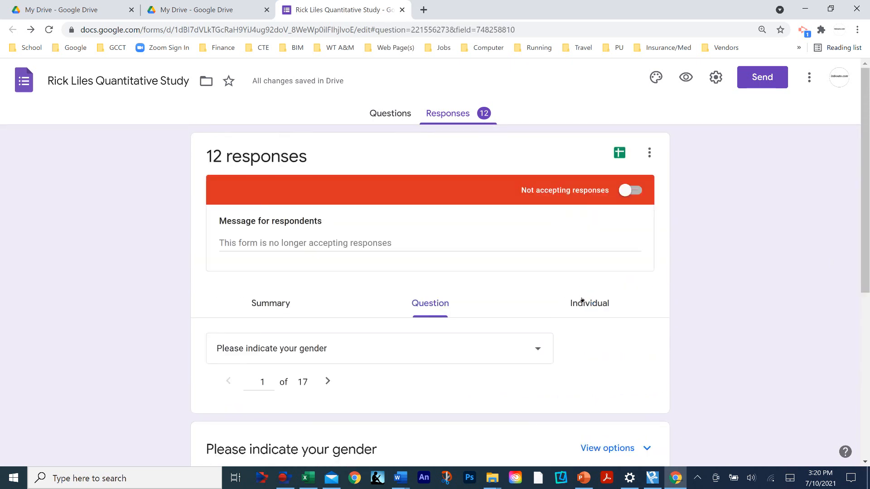
Step: Display the individual responses and read through the first respondent's answers, down to the student teaching question
left_click(587, 301)
scroll(478, 371, "down", 5)
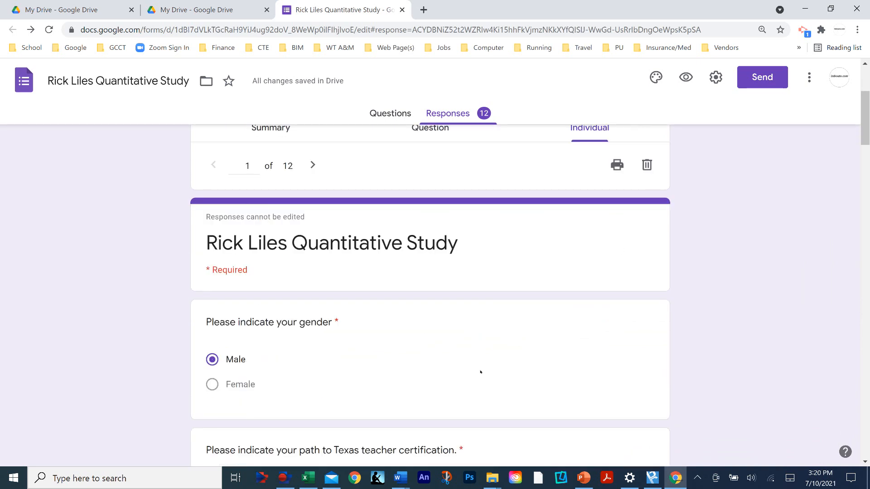
scroll(485, 365, "down", 14)
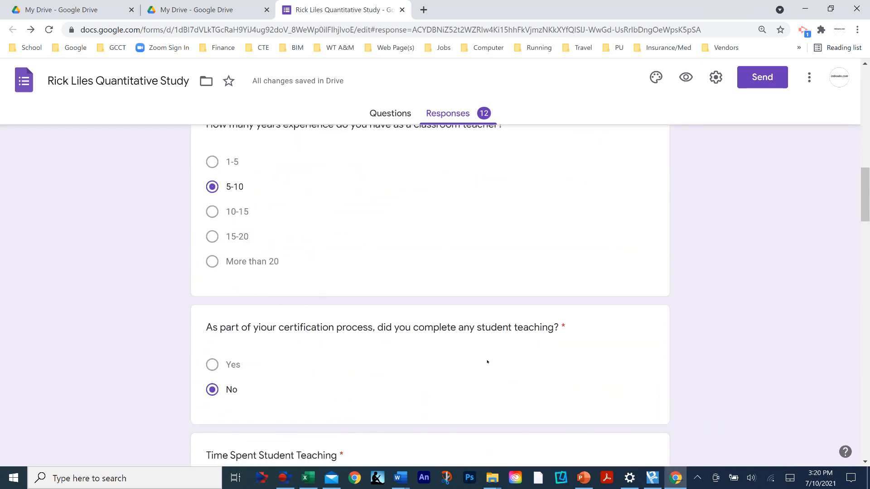
scroll(487, 361, "up", 20)
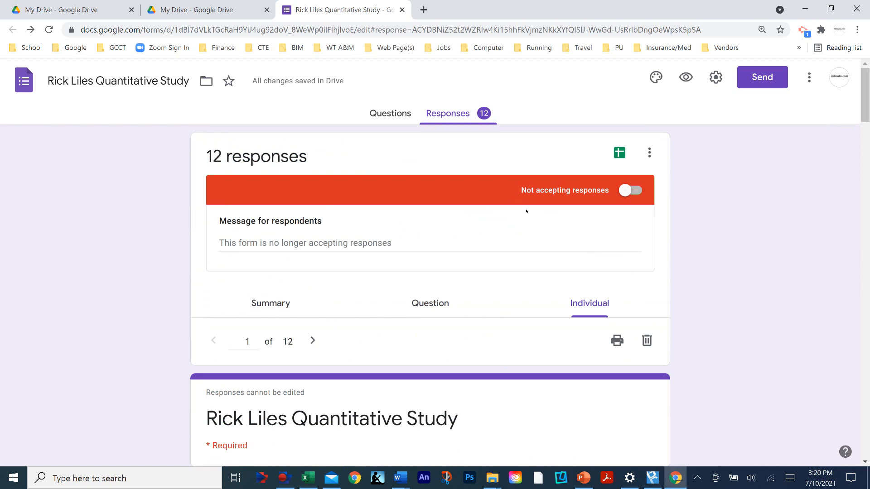
Step: Return to the response summary and review the gender and teacher certification path charts
left_click(273, 304)
scroll(506, 276, "down", 1)
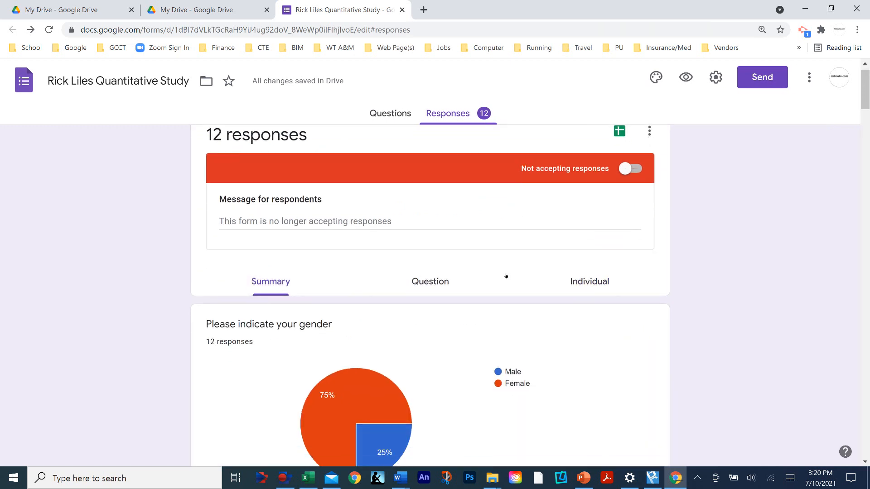
scroll(506, 276, "up", 1)
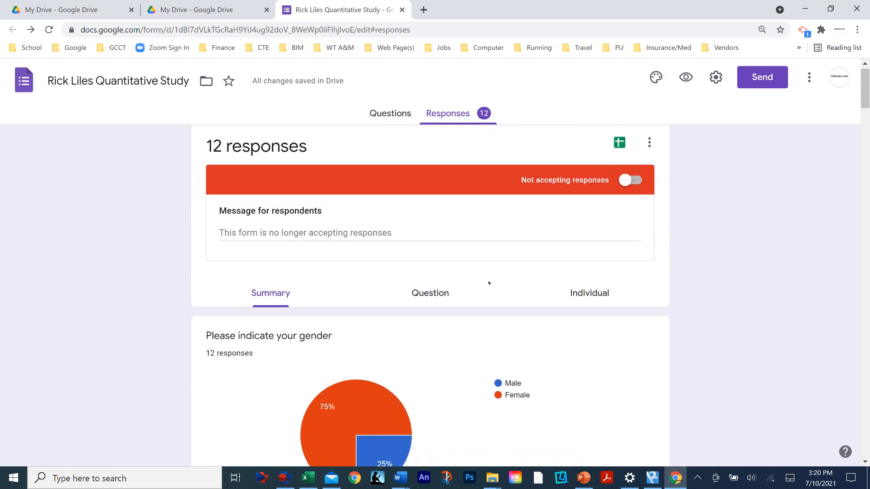
scroll(489, 284, "up", 1)
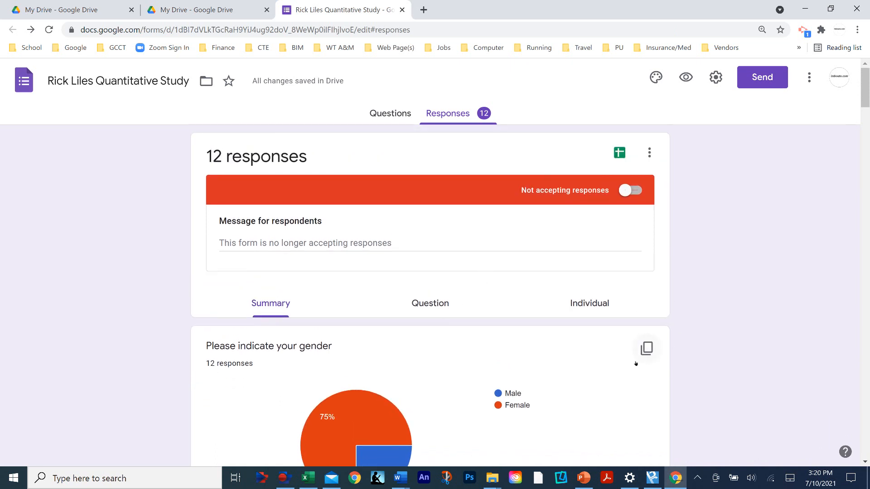
scroll(545, 338, "down", 1)
scroll(315, 313, "down", 6)
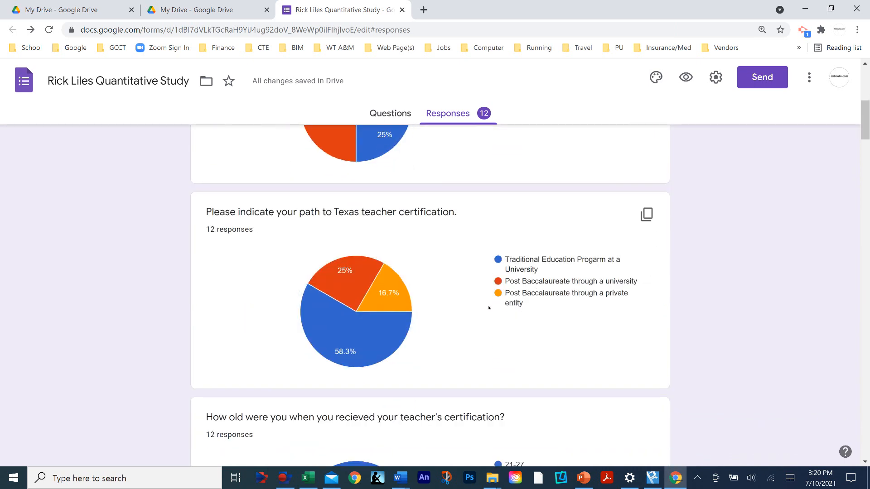
scroll(490, 307, "up", 7)
scroll(493, 298, "up", 1)
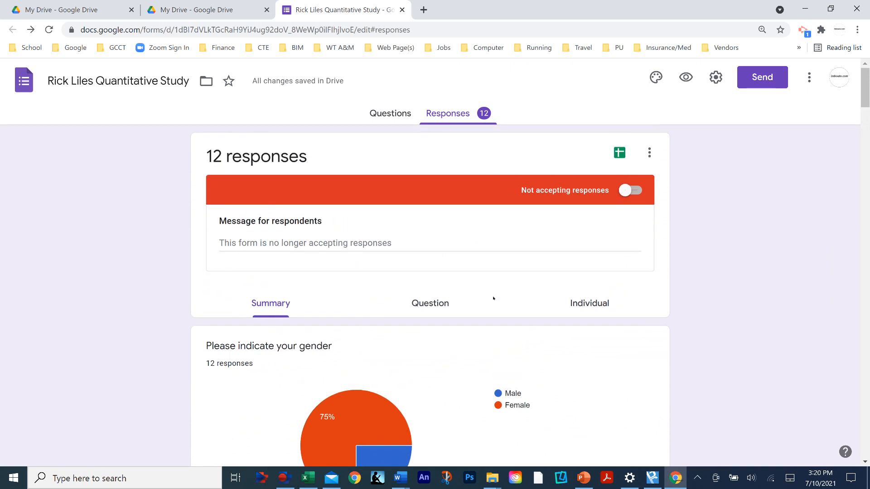
Step: Check the additional response options, including the CSV download, and open the form's linked responses spreadsheet
left_click(650, 152)
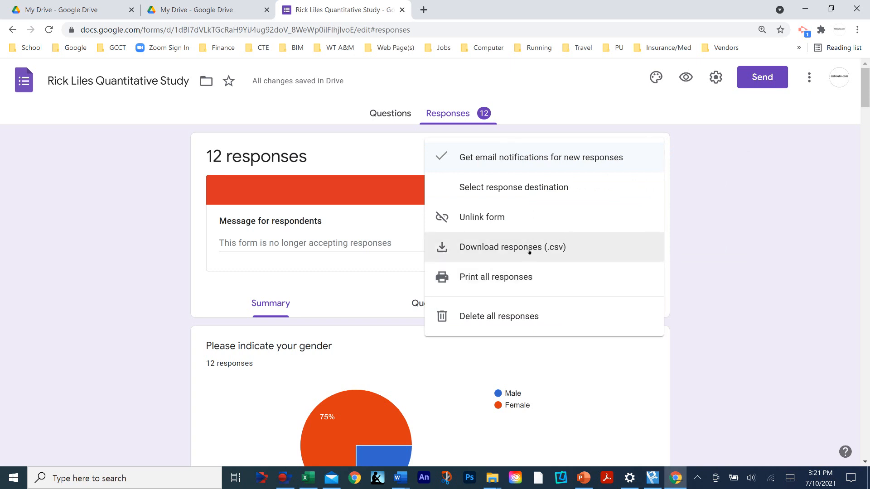
left_click(385, 146)
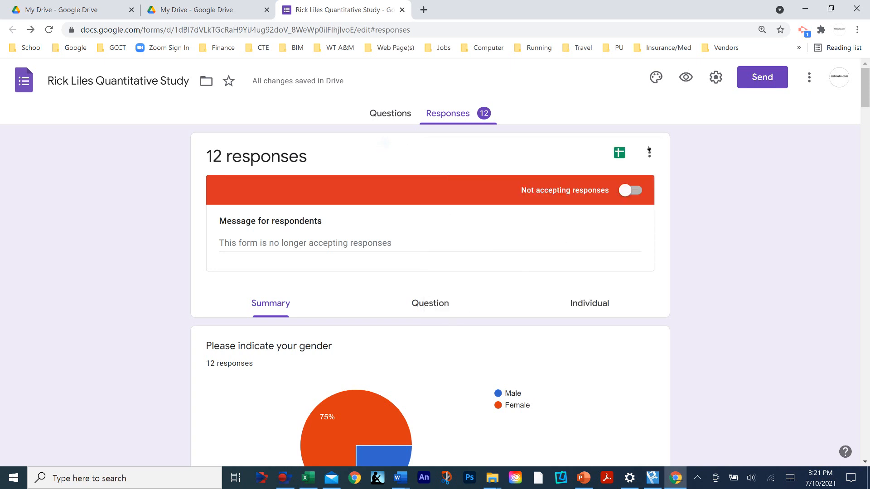
left_click(620, 153)
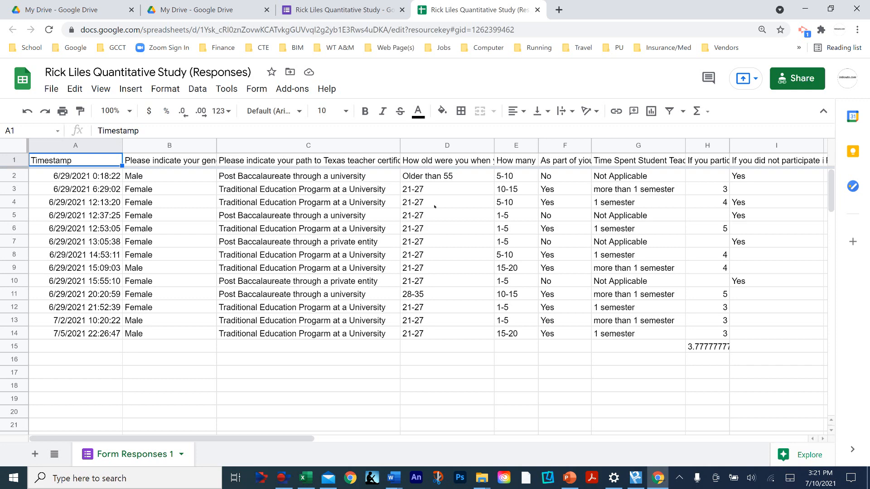
Step: Compare the form's summary charts with the raw answers in the responses spreadsheet
left_click(303, 3)
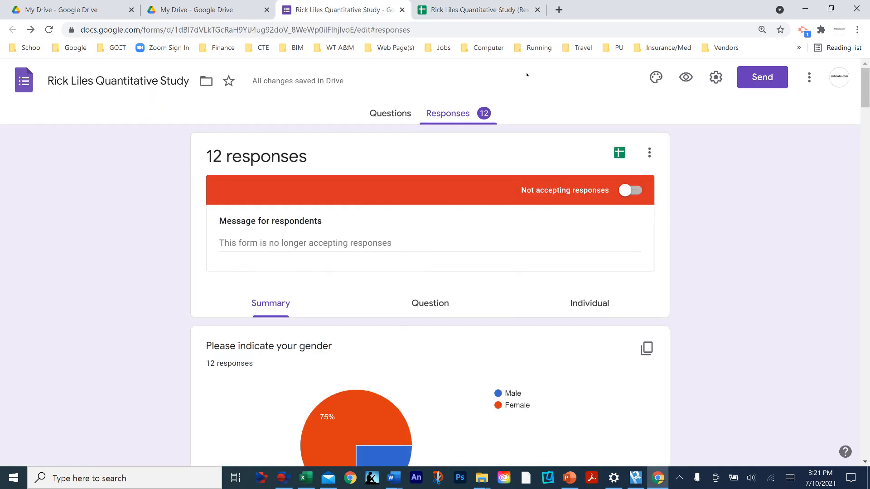
scroll(553, 292, "down", 4)
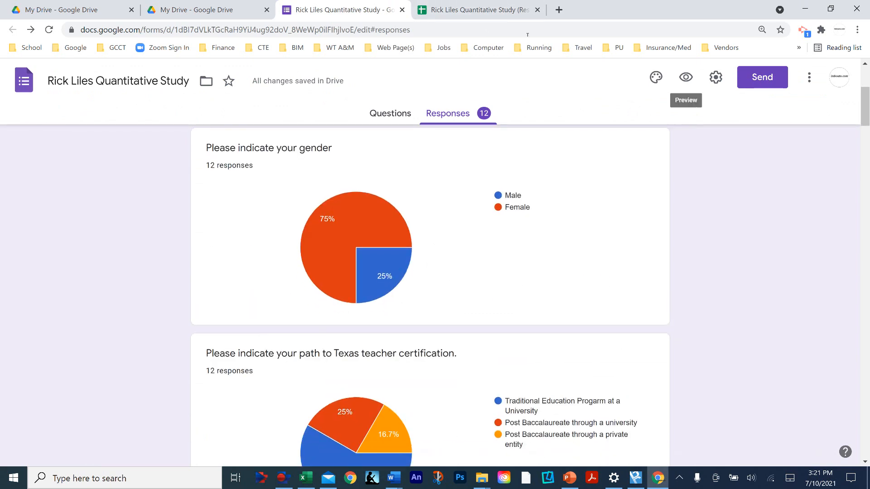
left_click(478, 10)
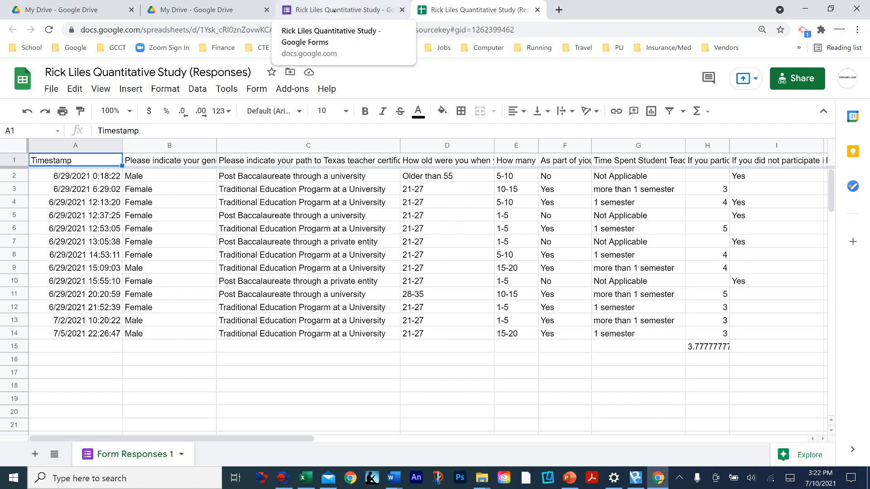
left_click(320, 11)
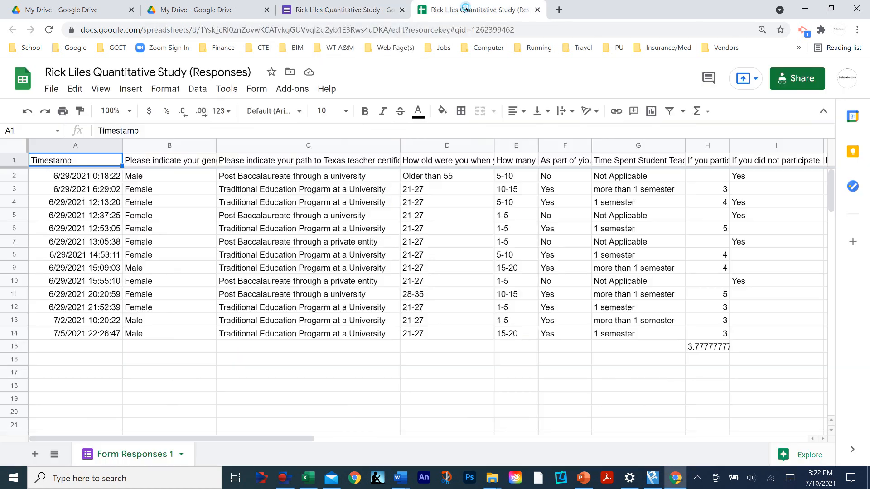
Step: Arrange the responses spreadsheet on the left half of the screen and Survey & Charts.xlsx in Excel on the right half
left_click(466, 7)
key("super+Left")
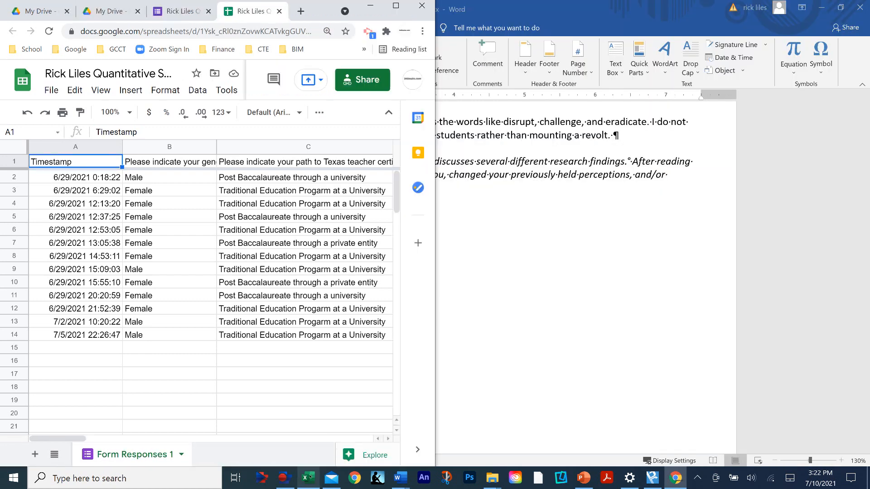
mouse_move(310, 477)
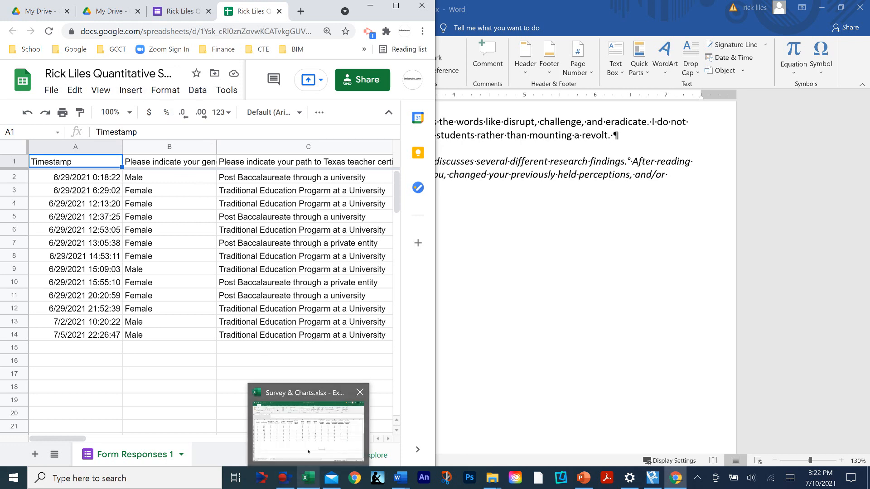
left_click(308, 428)
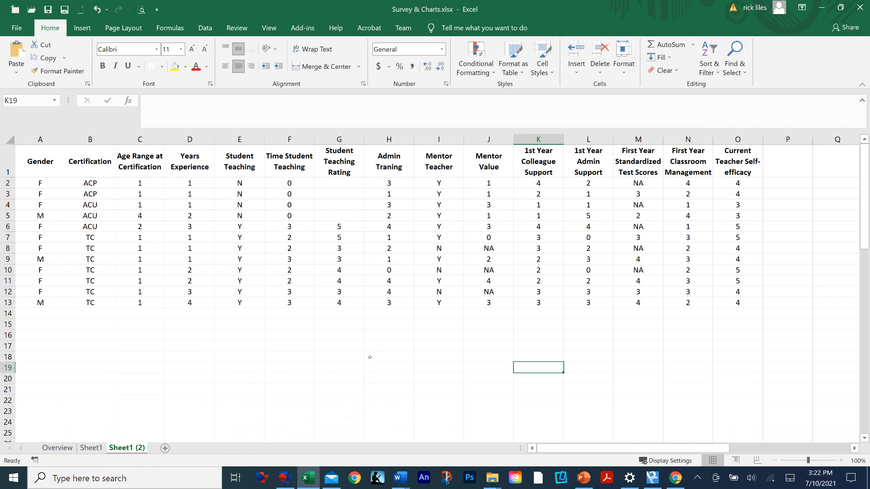
key("super+Right")
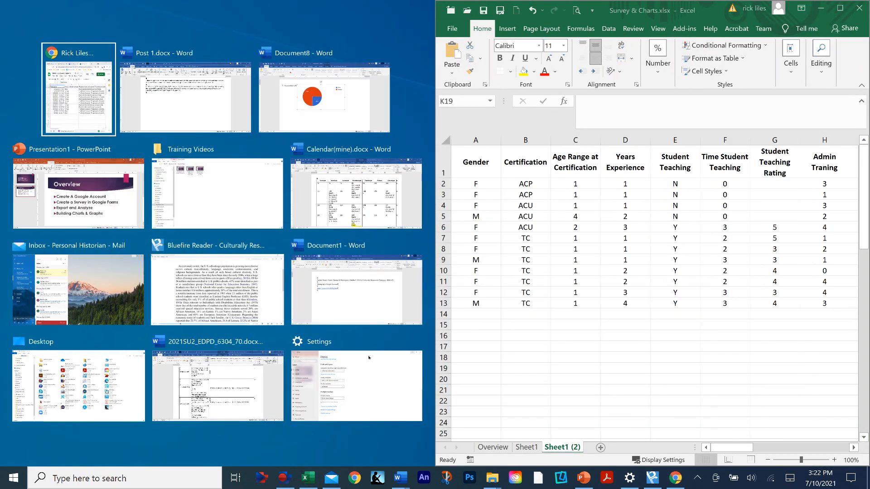
left_click(85, 107)
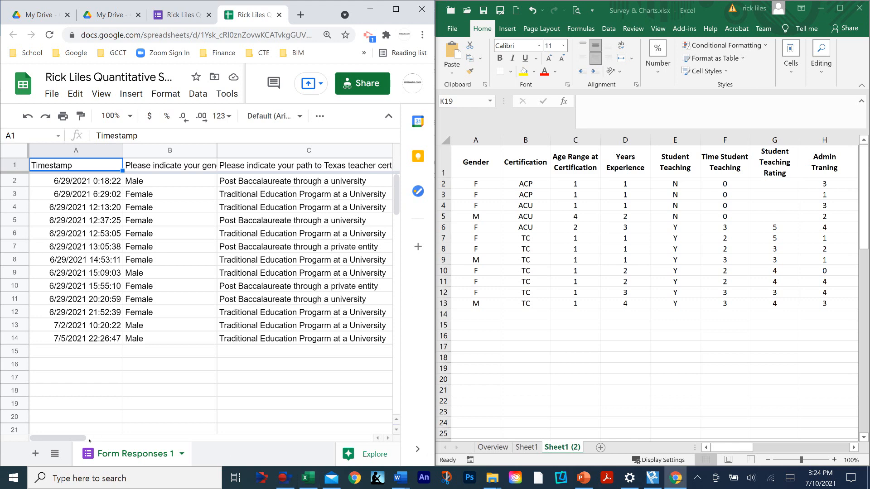
Step: Compare the responses spreadsheet's student teaching columns with the Excel data, then minimize Chrome and maximize the Survey & Charts.xlsx workbook
left_click_drag(88, 439, 138, 445)
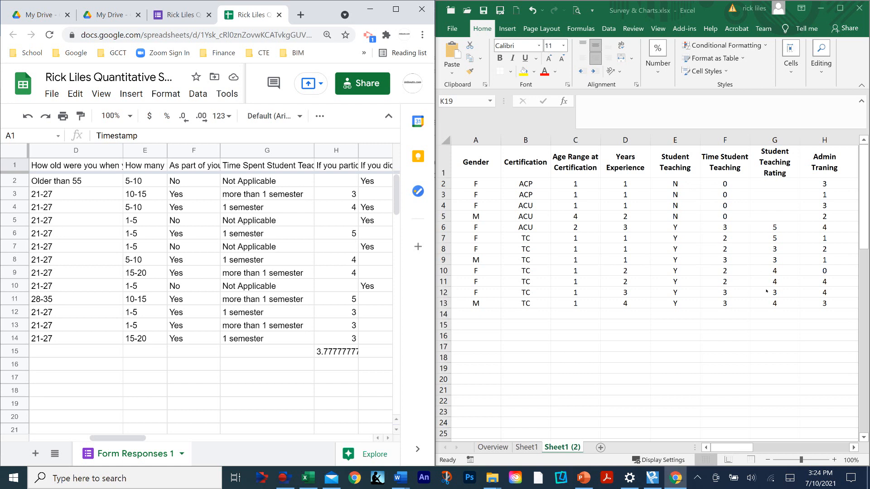
left_click(369, 9)
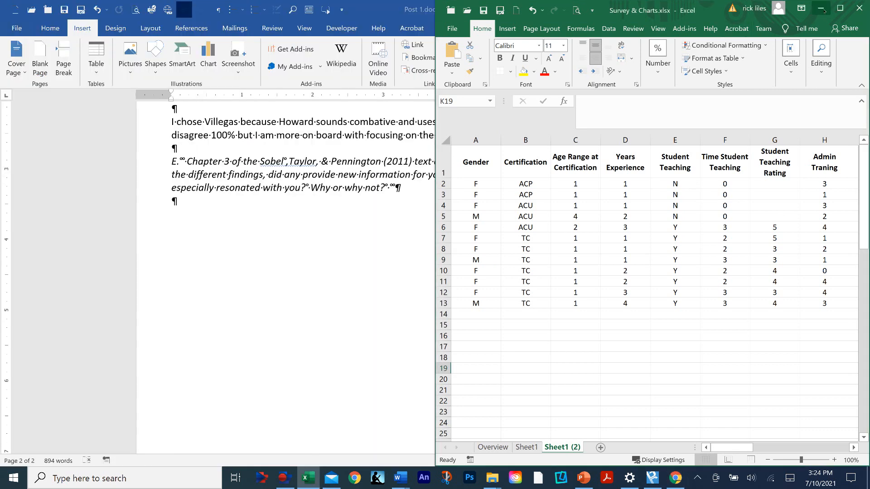
left_click(841, 8)
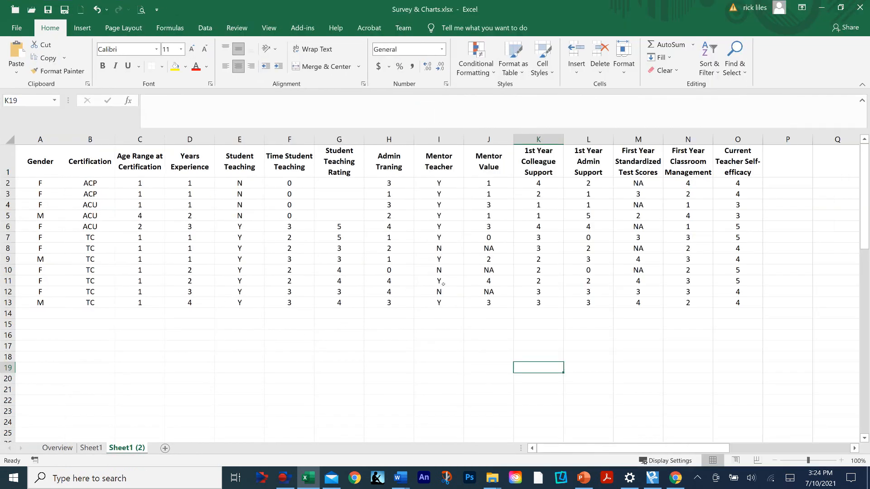
Step: Switch to Chrome to recheck the form's charts and responses spreadsheet, then return to Survey & Charts.xlsx in Excel and select cell H18
left_click(676, 478)
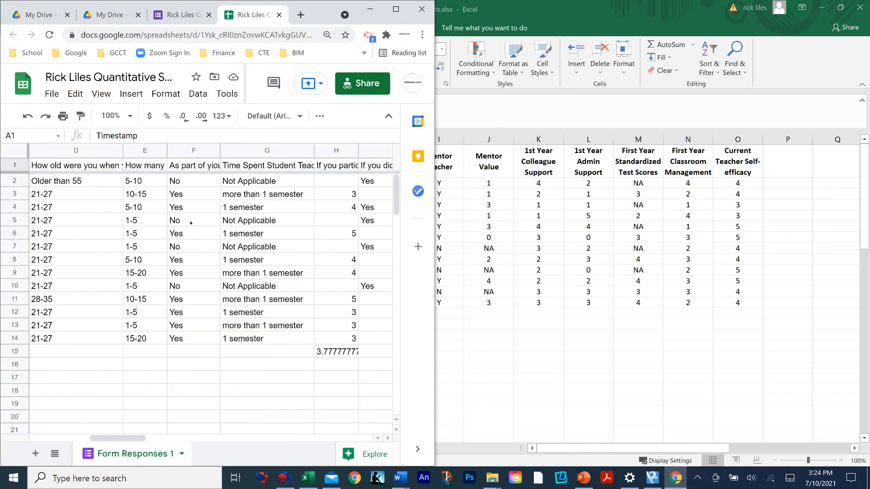
left_click(165, 14)
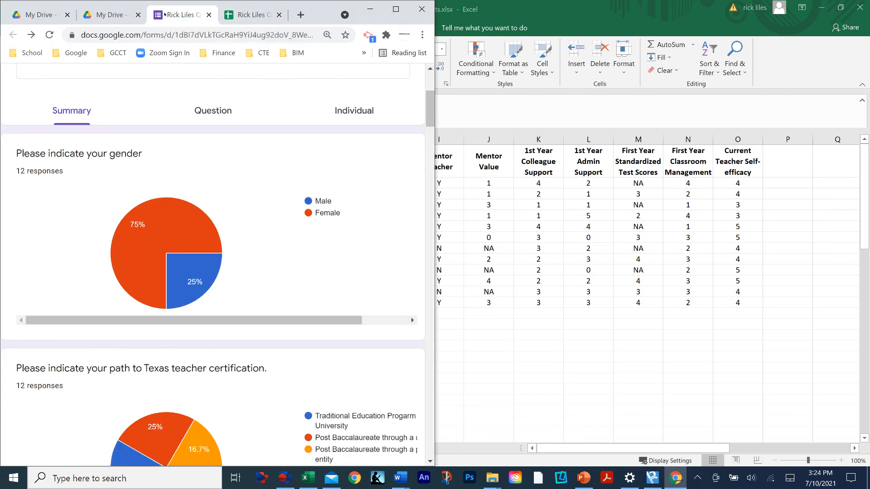
left_click(251, 14)
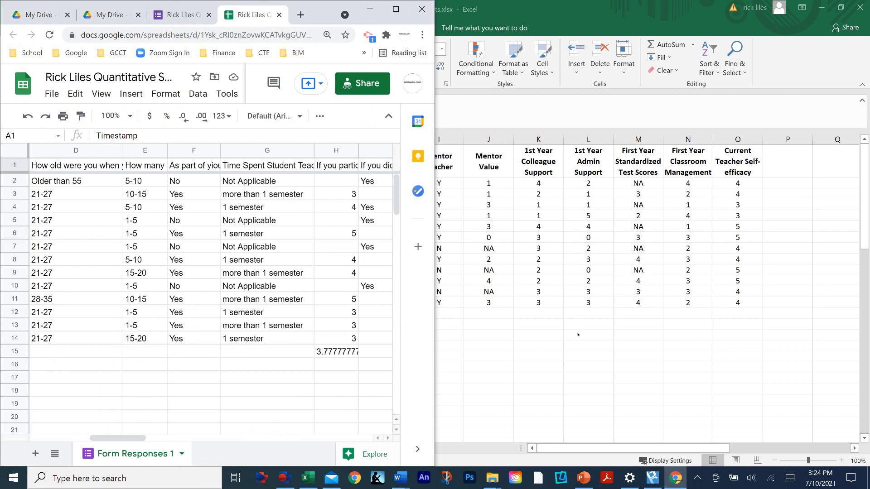
key("alt+Tab")
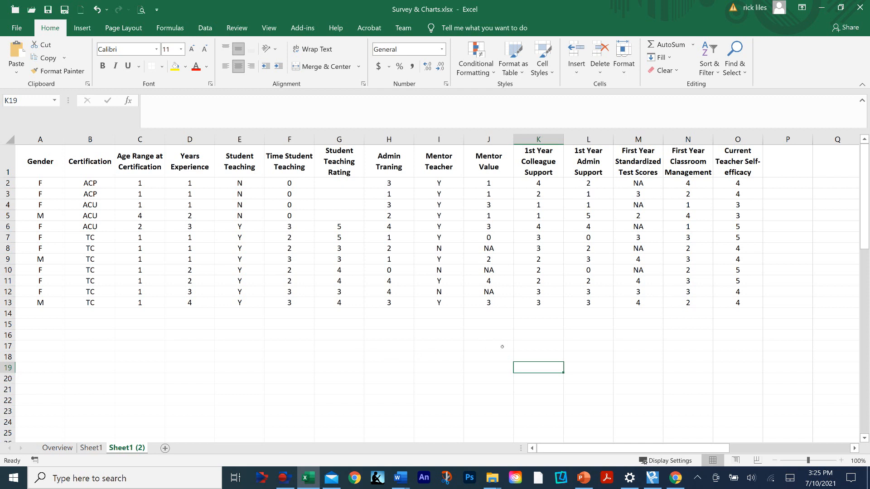
left_click(408, 357)
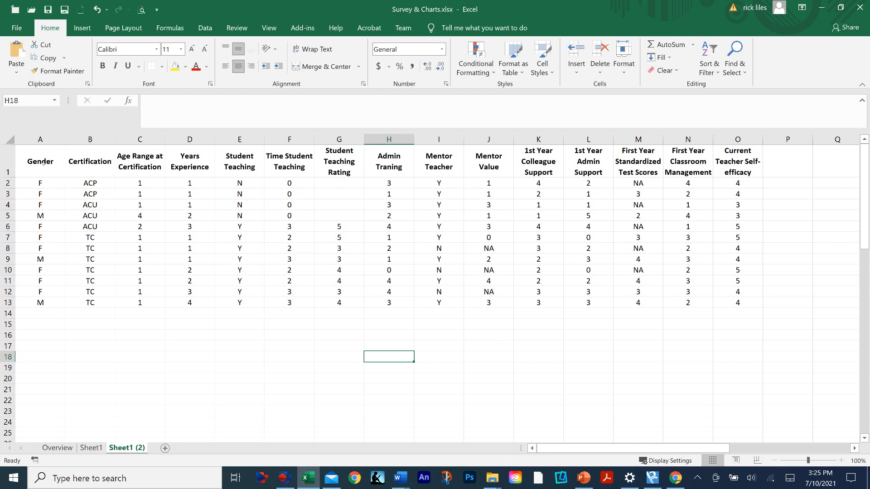
Step: Insert the recommended clustered column chart of individual Time Student Teaching values from the Gender, Certification and Time Student Teaching columns, rows 1 to 13
left_click_drag(47, 162, 38, 298)
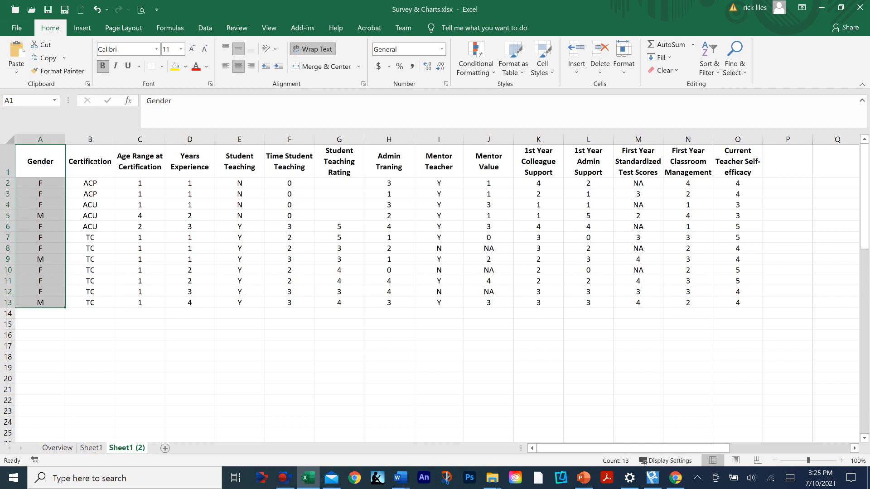
key("ctrl+q")
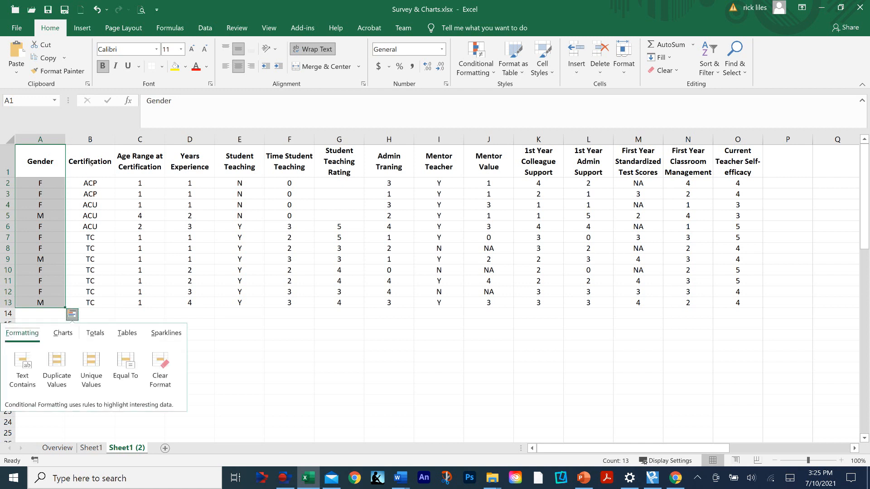
left_click_drag(90, 163, 95, 302)
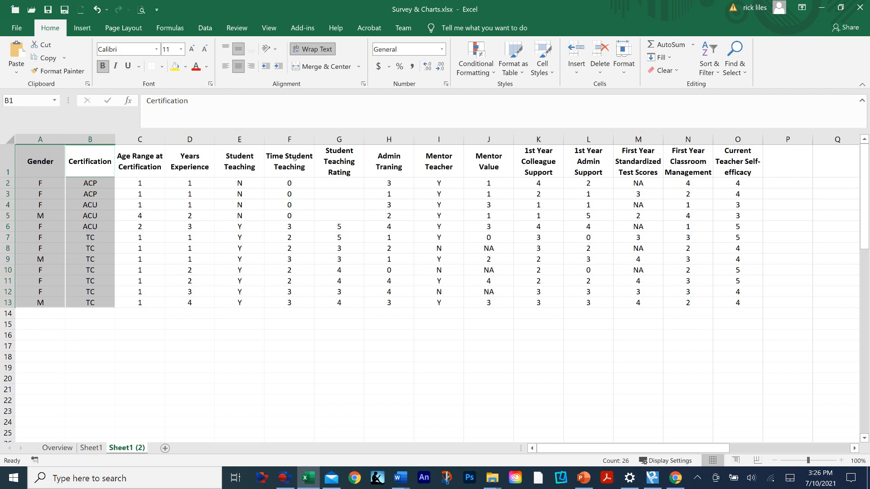
left_click_drag(295, 159, 293, 303)
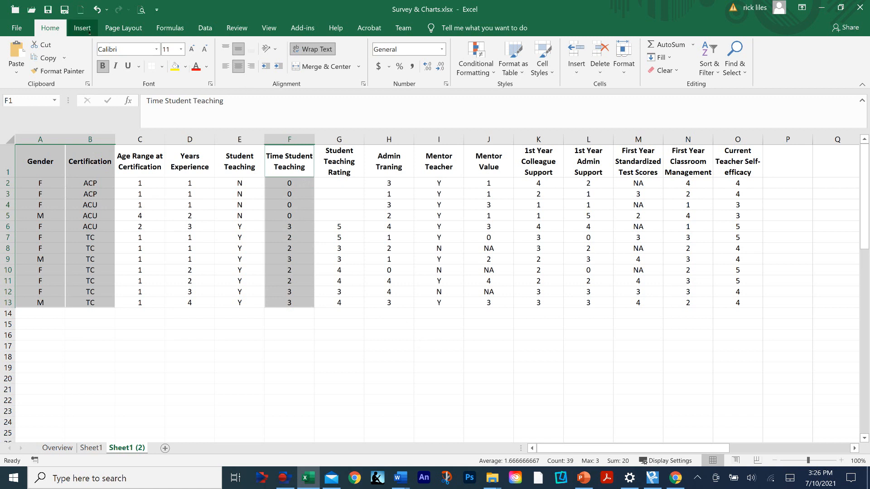
left_click(86, 29)
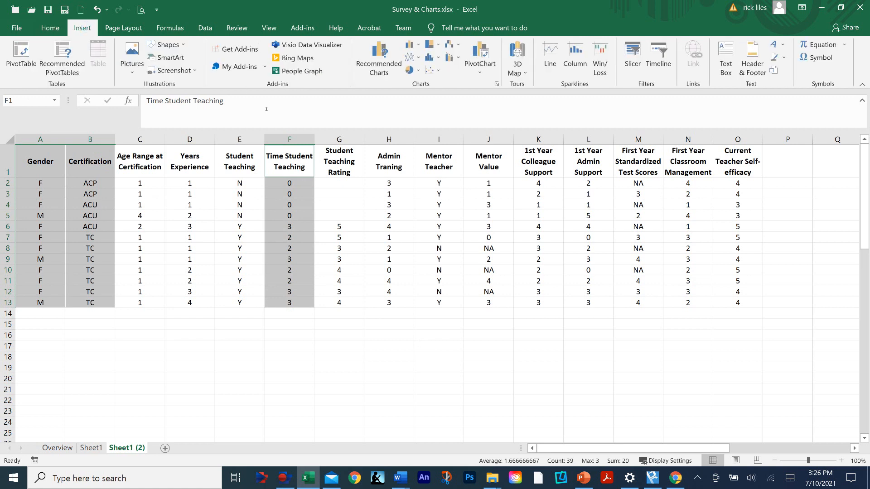
left_click(381, 66)
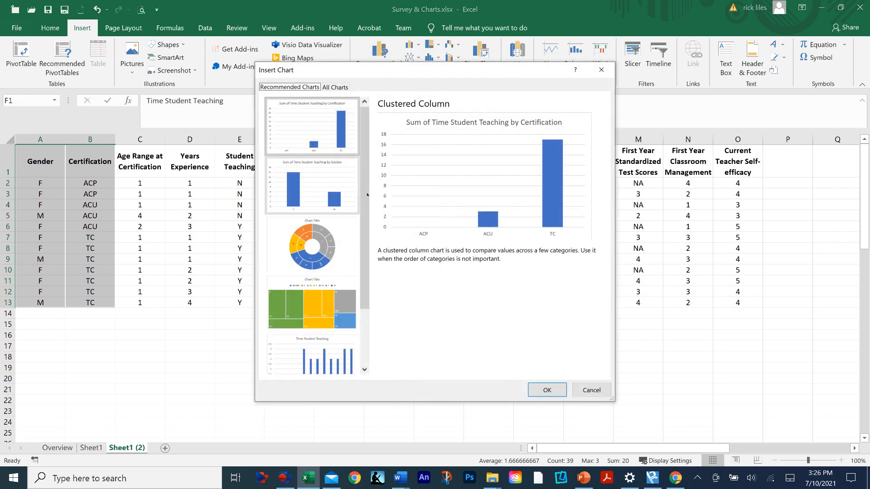
scroll(318, 287, "down", 3)
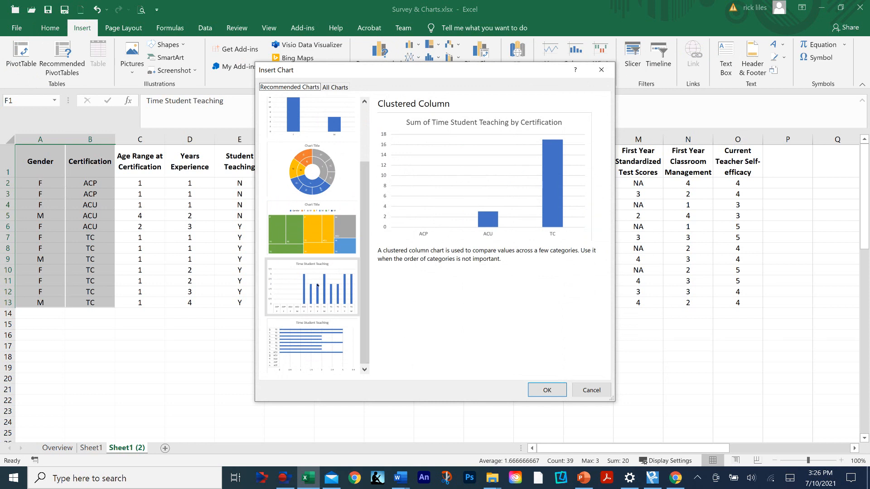
left_click(316, 285)
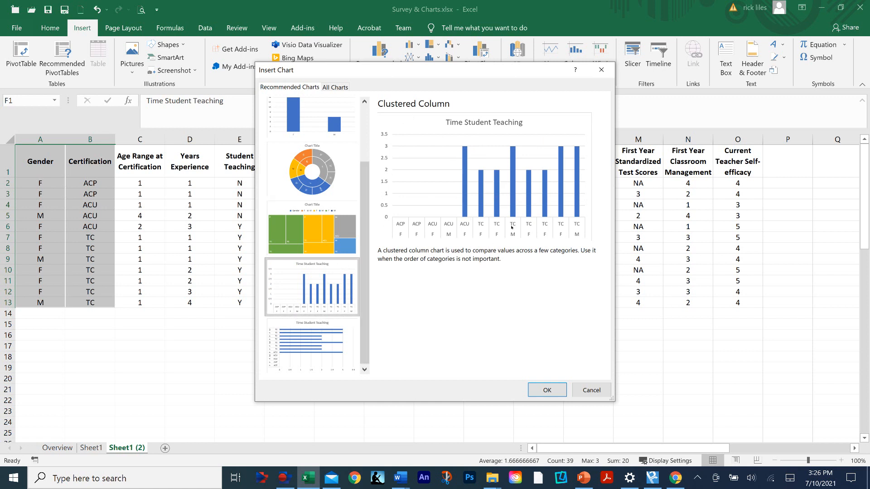
left_click(547, 390)
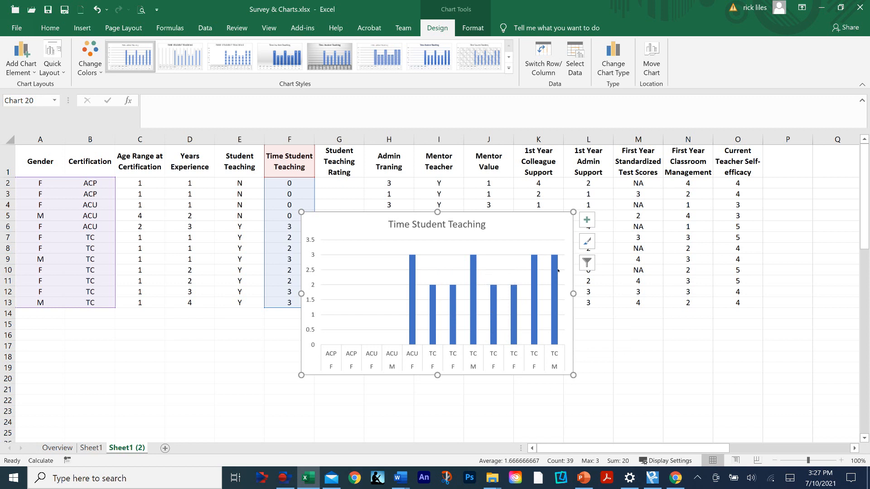
left_click(586, 243)
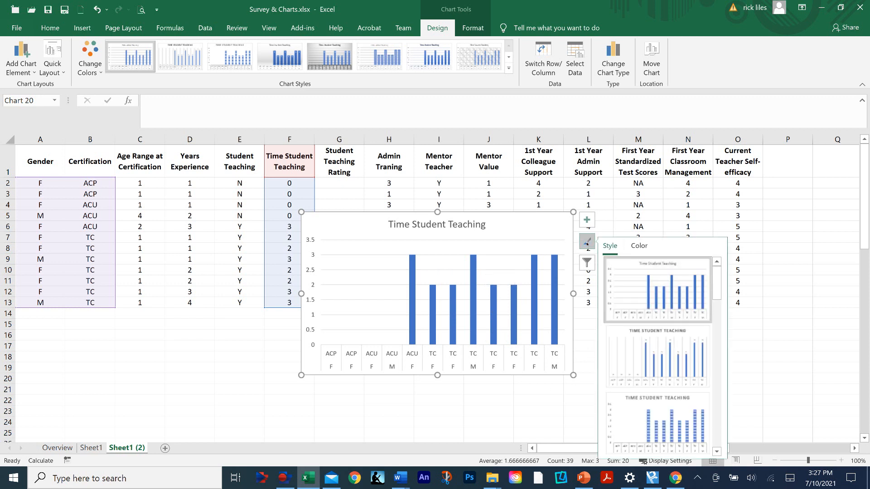
left_click(452, 399)
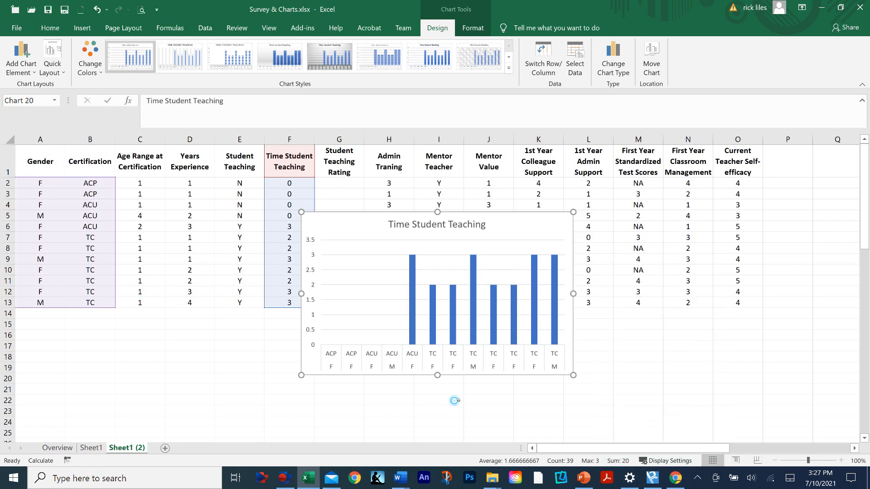
left_click(542, 231)
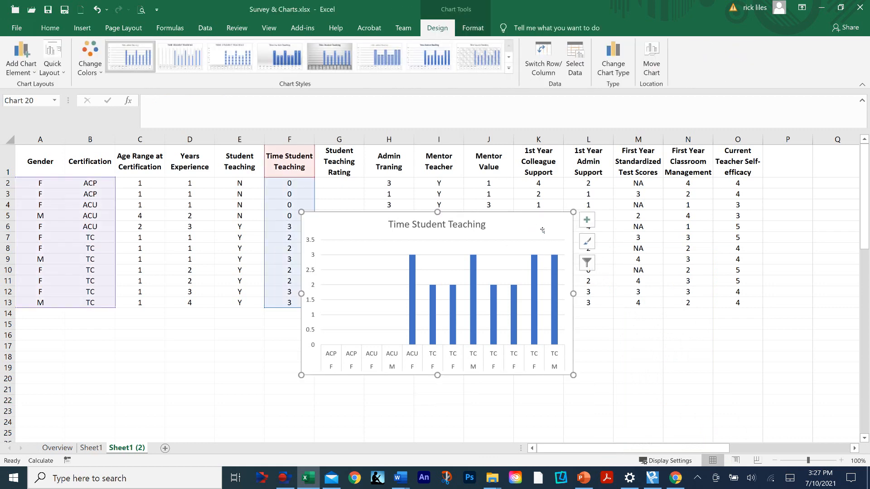
left_click(483, 410)
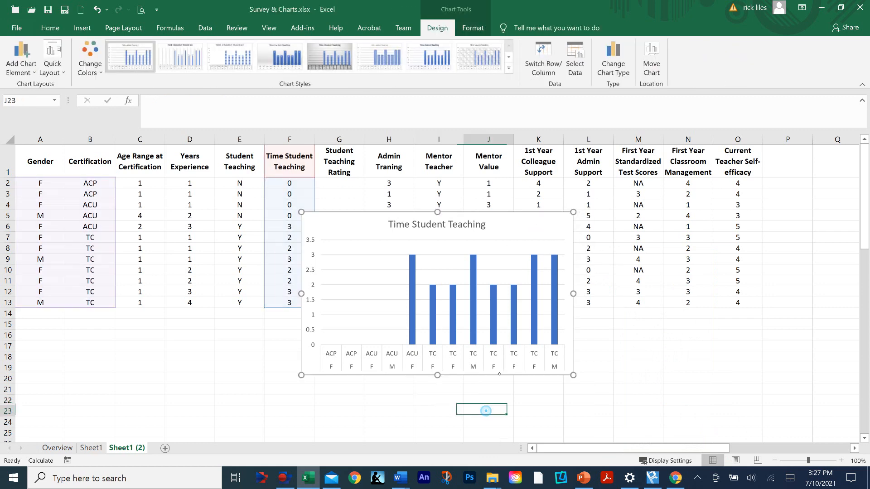
left_click(453, 232)
left_click(536, 228)
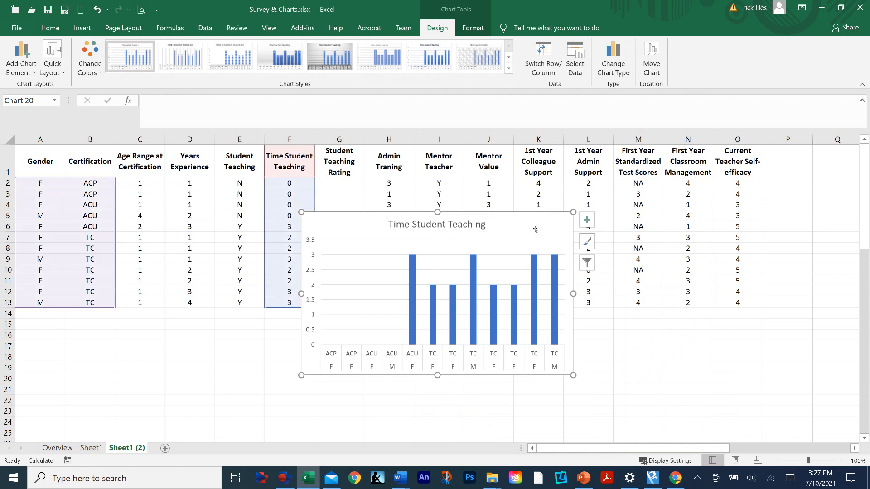
Step: Apply the dark-background style to the Time Student Teaching chart and move the chart below the data table
left_click(588, 243)
scroll(672, 331, "down", 3)
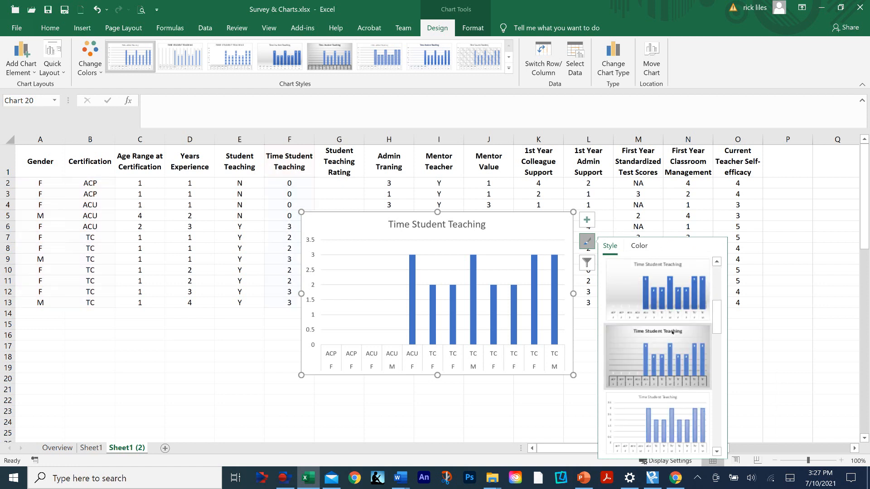
left_click(671, 413)
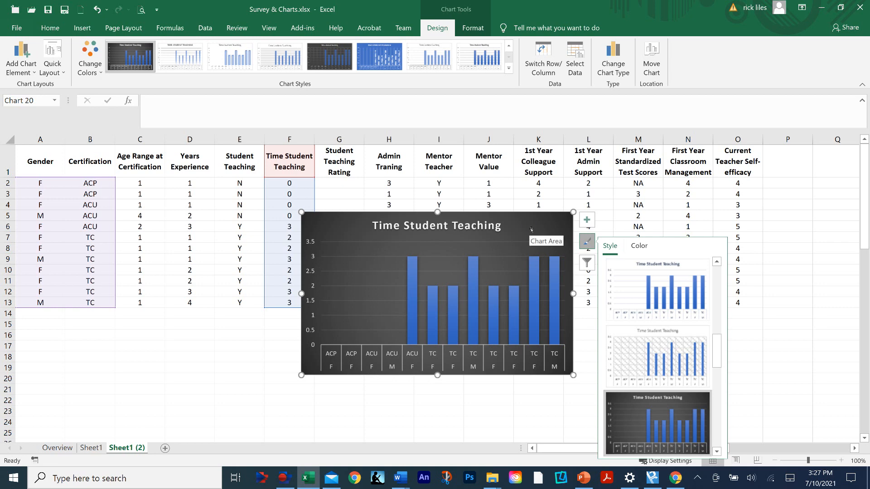
left_click_drag(531, 229, 330, 333)
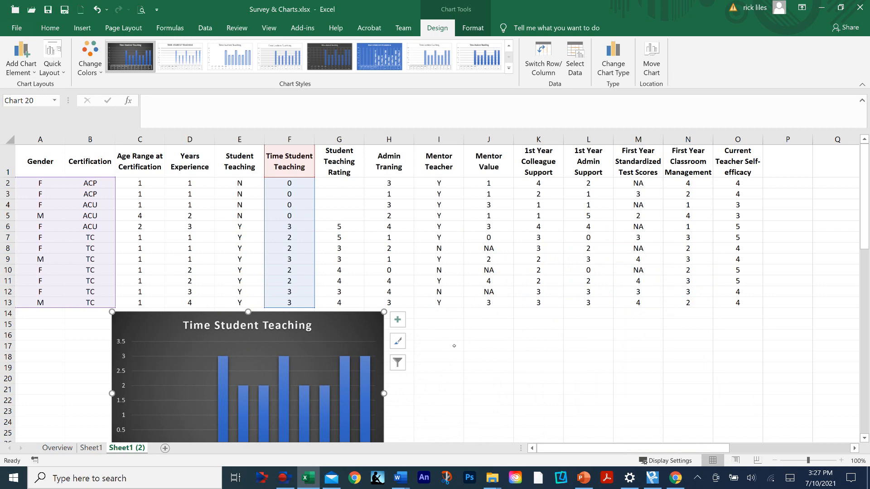
Step: Copy the Time Student Teaching chart and paste it into Document8 in Word, keeping its source formatting
right_click(331, 329)
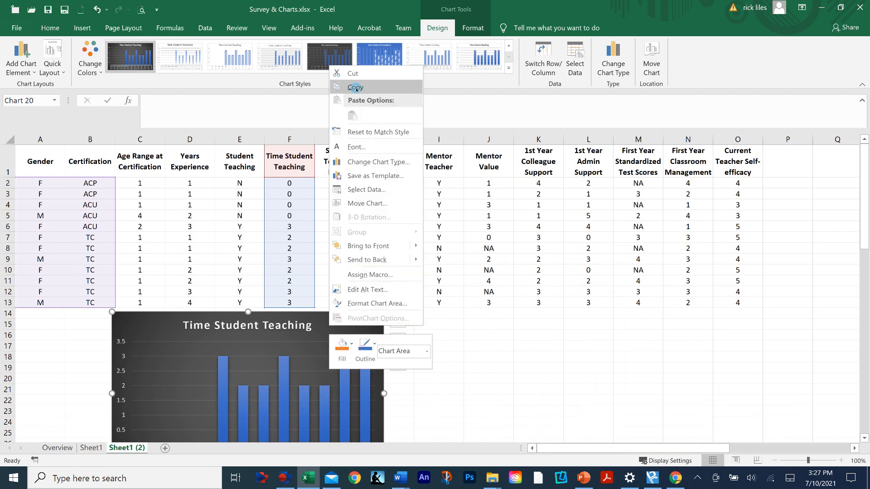
left_click(356, 88)
right_click(340, 334)
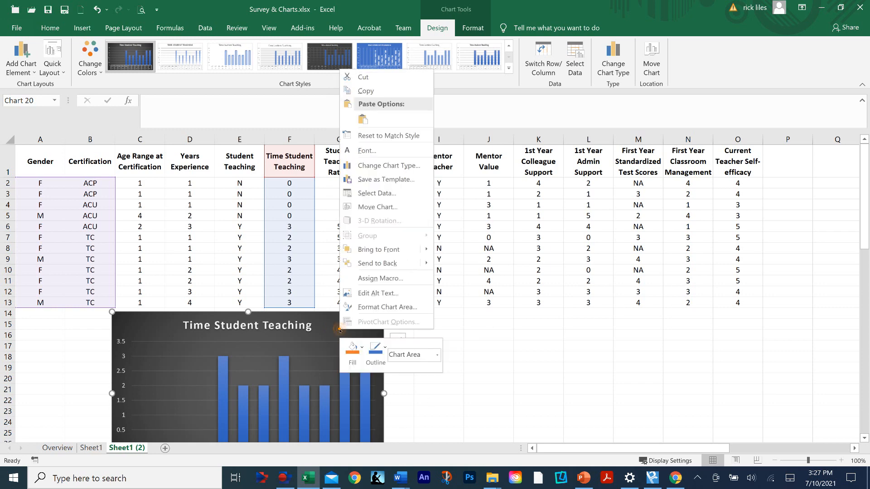
left_click(366, 91)
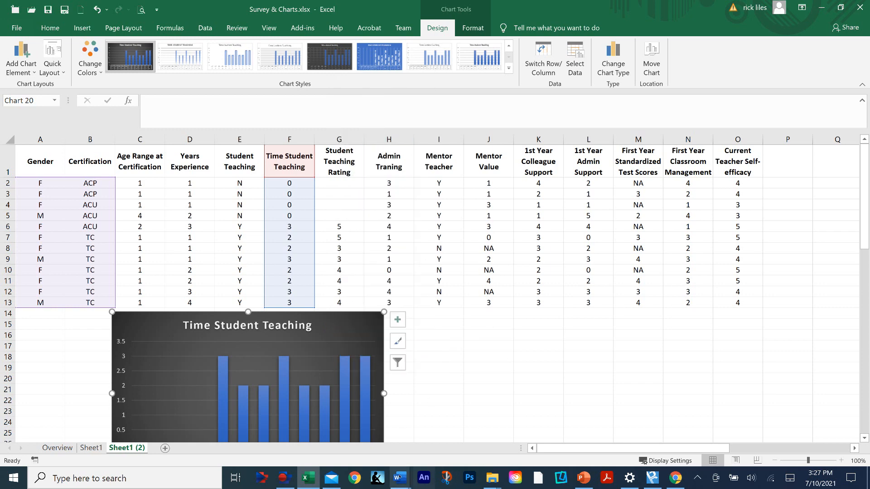
mouse_move(401, 479)
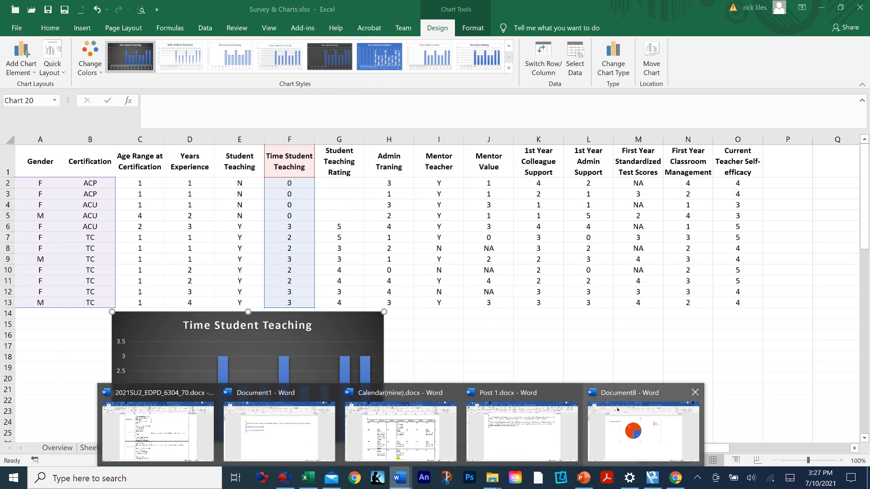
left_click(643, 430)
right_click(342, 364)
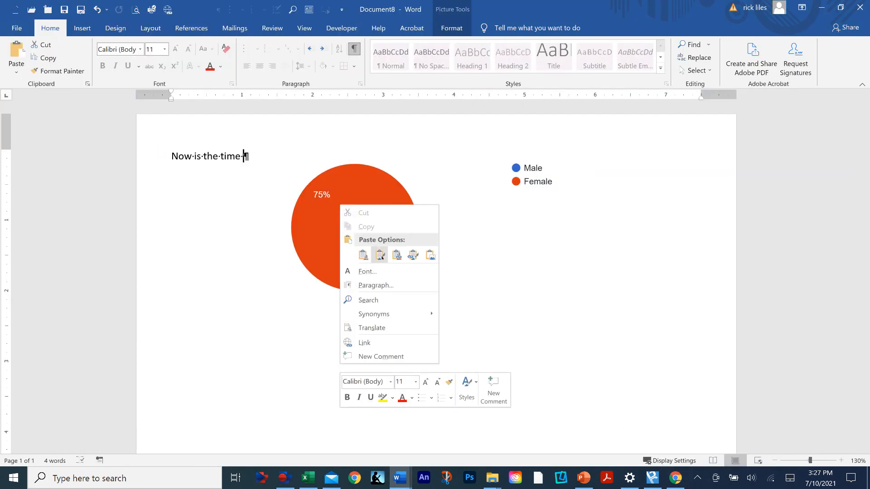
left_click(380, 255)
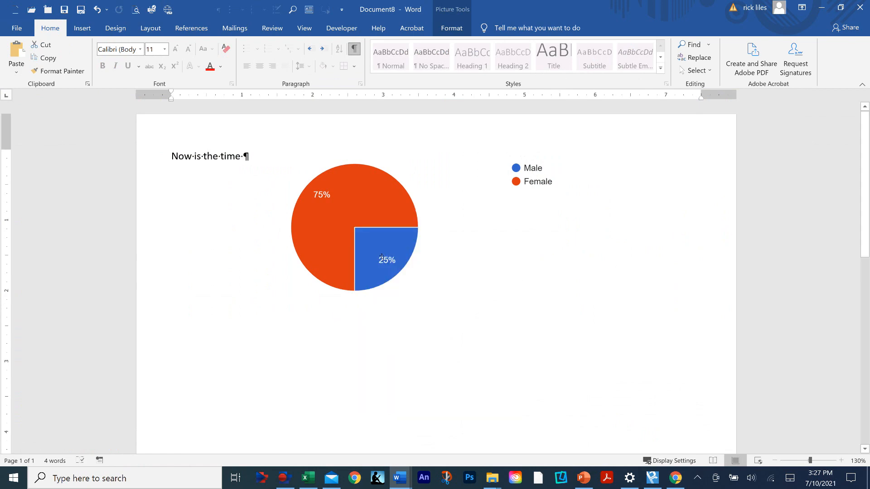
Step: Return to Survey & Charts.xlsx in Excel, move the Time Student Teaching chart slightly lower beneath the data, and deselect it
left_click(821, 8)
left_click(502, 346)
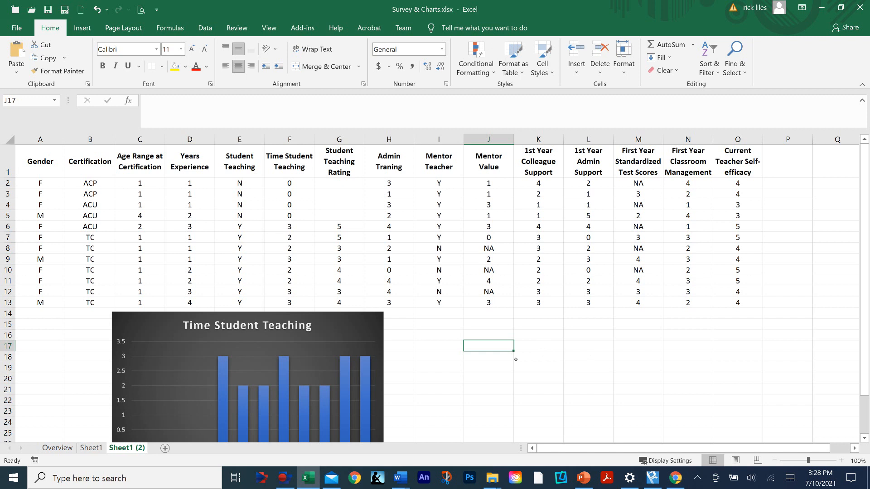
left_click_drag(358, 321, 357, 332)
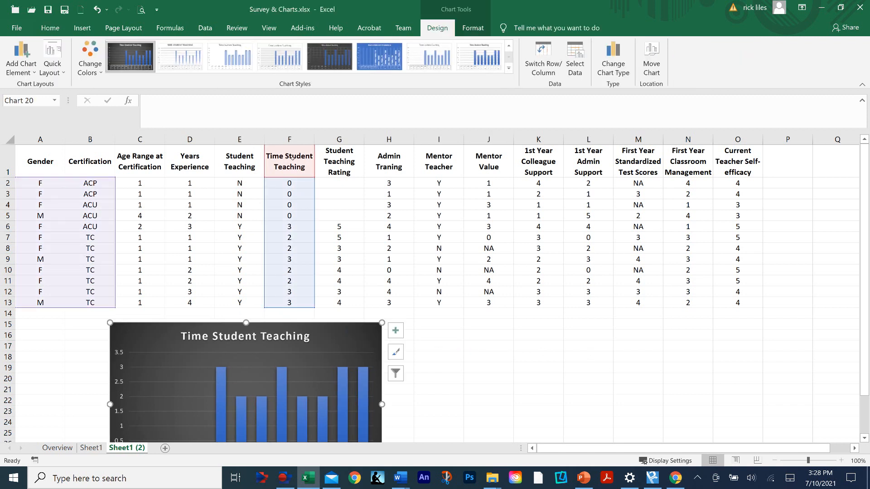
left_click(516, 378)
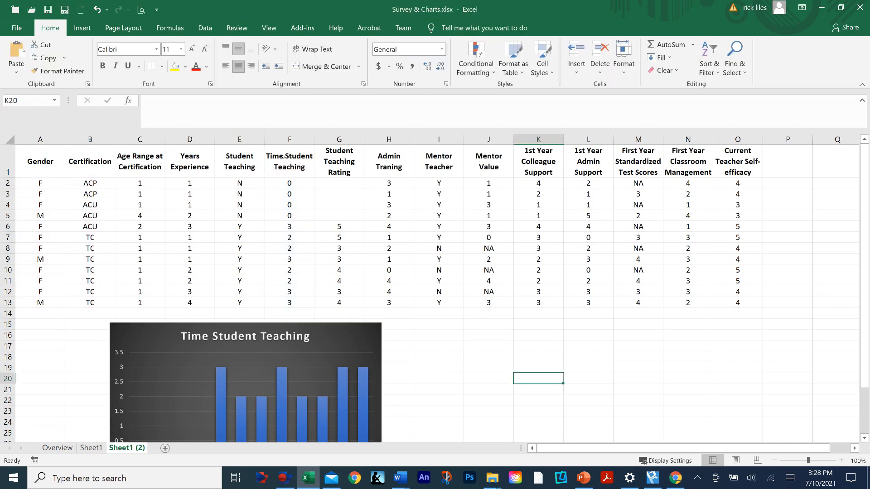
Step: Insert the recommended scatter chart from the Time Student Teaching and Current Teacher Self-efficacy columns, rows 1 to 13
left_click_drag(290, 167, 292, 304)
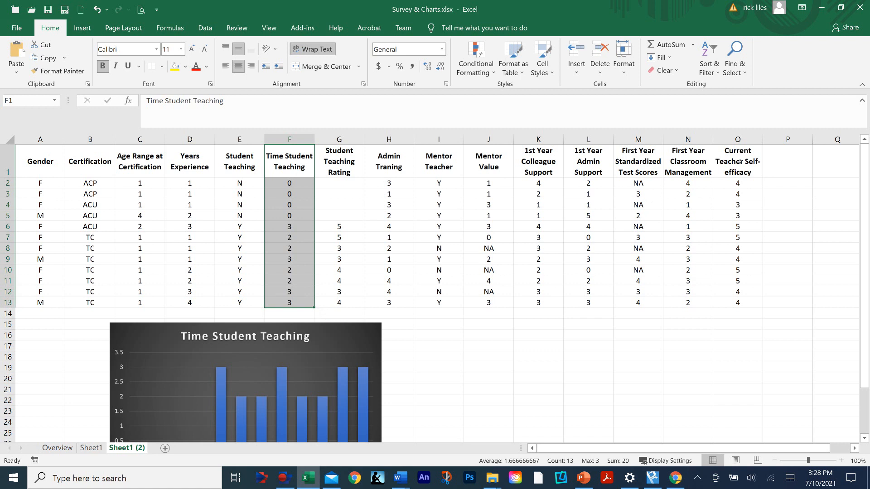
left_click_drag(739, 161, 746, 300)
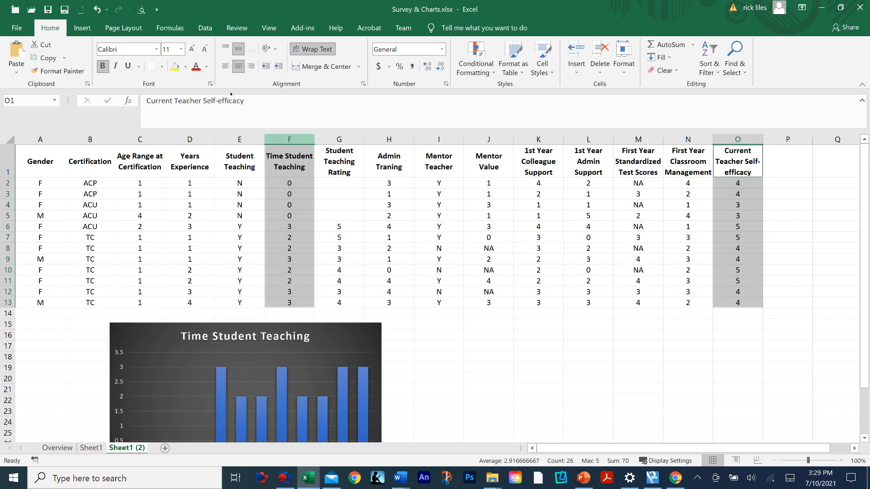
left_click(83, 28)
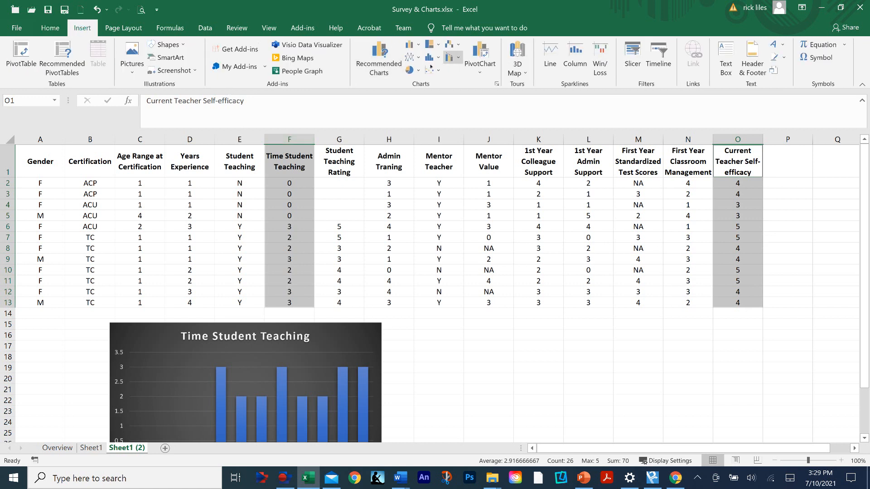
left_click(382, 70)
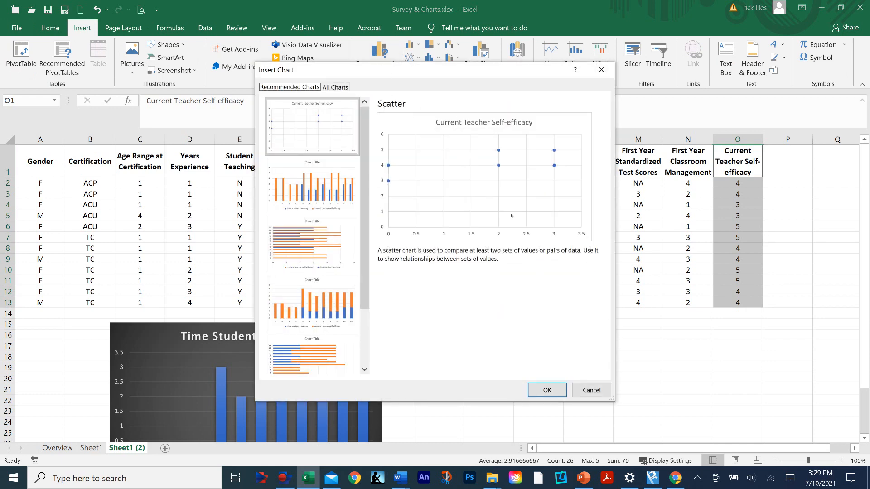
left_click(544, 390)
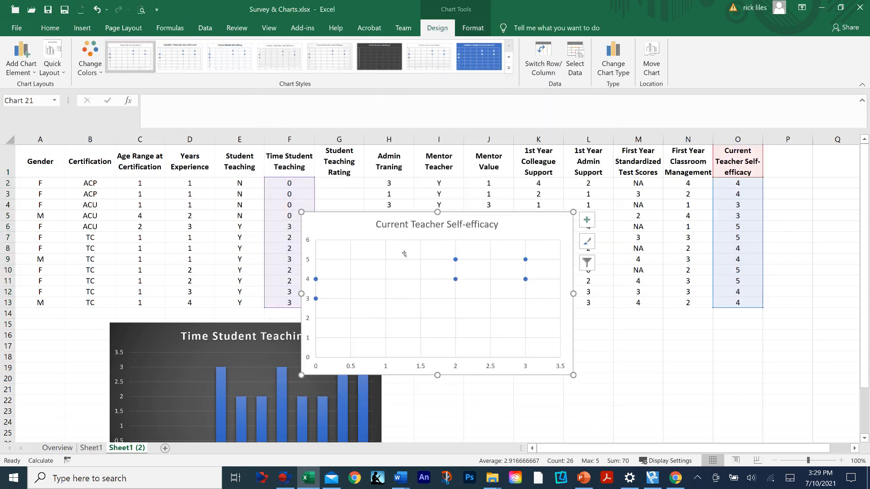
left_click(423, 265)
left_click_drag(562, 314, 566, 318)
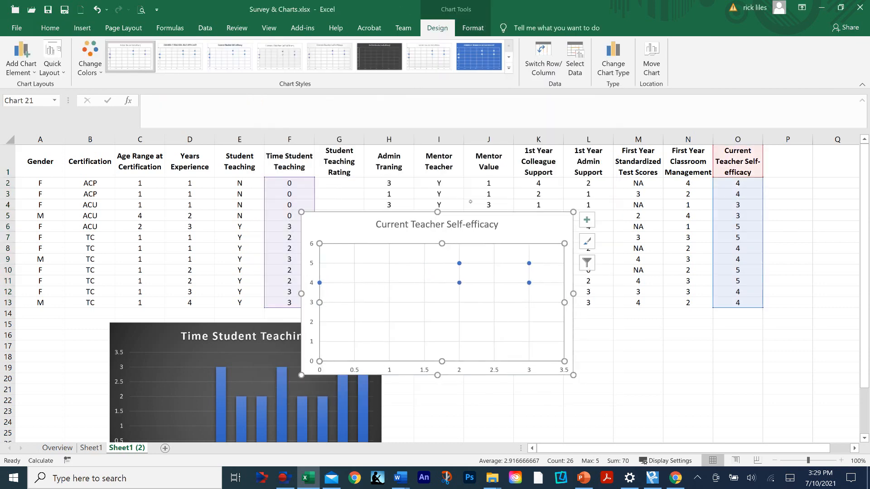
left_click(97, 9)
Step: Move the Current Teacher Self-efficacy scatter chart to the right over columns J to N and add axis titles to it
left_click(536, 222)
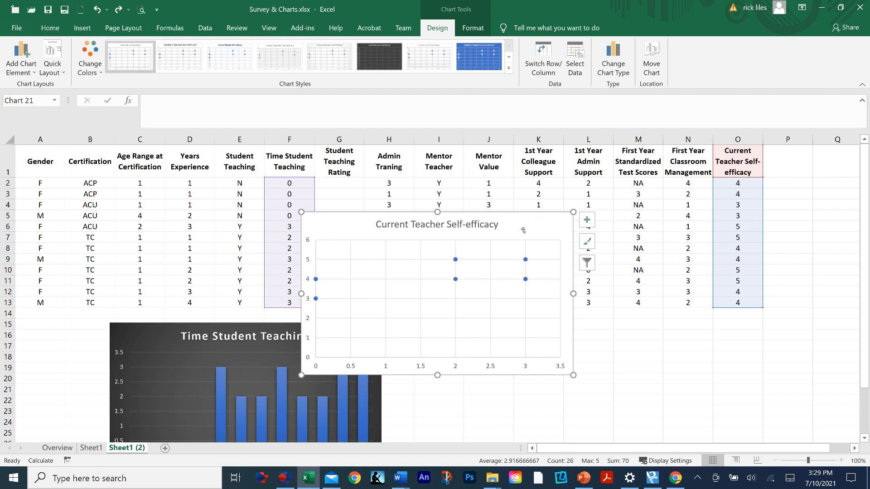
left_click_drag(524, 225, 661, 220)
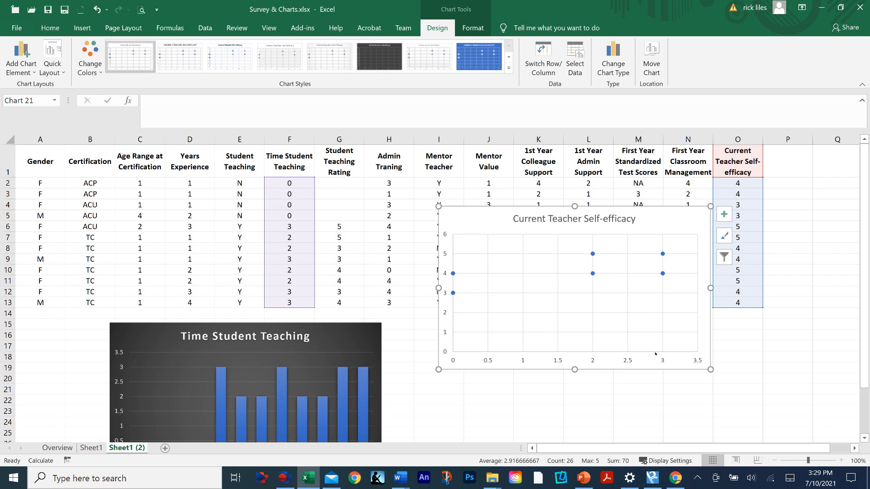
left_click(725, 214)
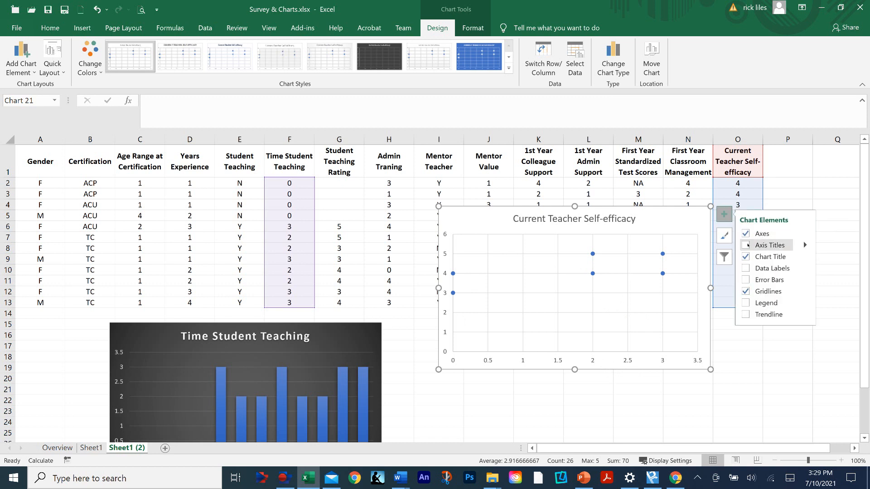
left_click(746, 245)
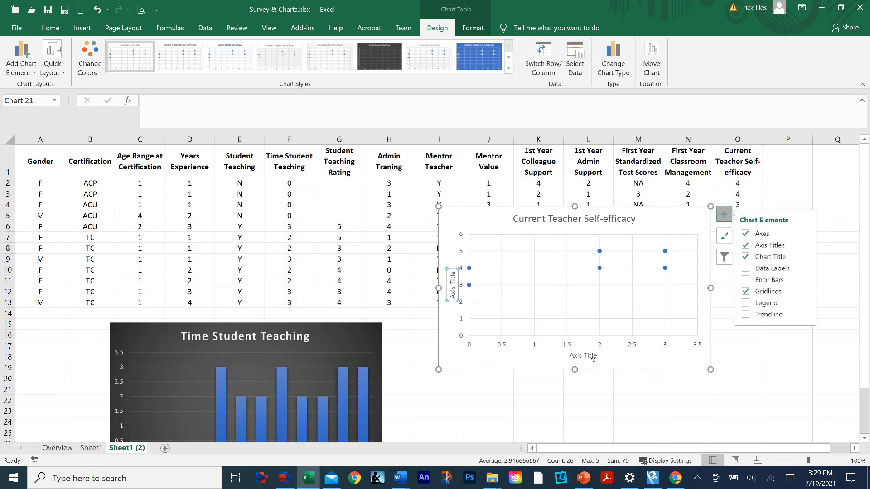
Step: Set the scatter chart's horizontal axis title to "Time Student Teaching"
left_click(598, 356)
left_click_drag(599, 355, 569, 356)
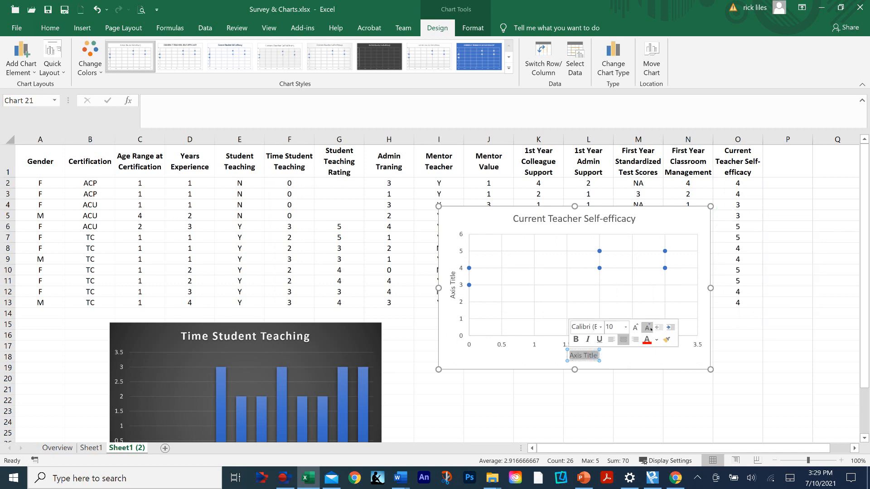
type("Time")
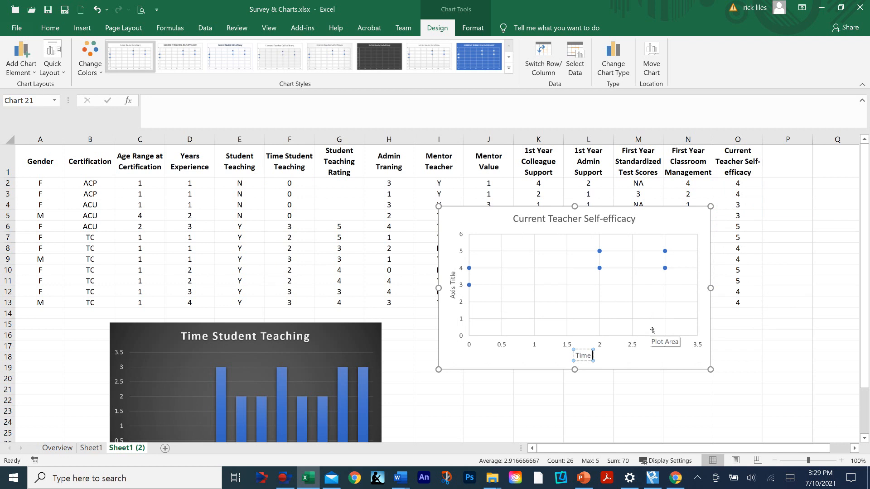
key("BackSpace")
key("BackSpace")
key("BackSpace")
key("BackSpace")
type("Time Student Teaching")
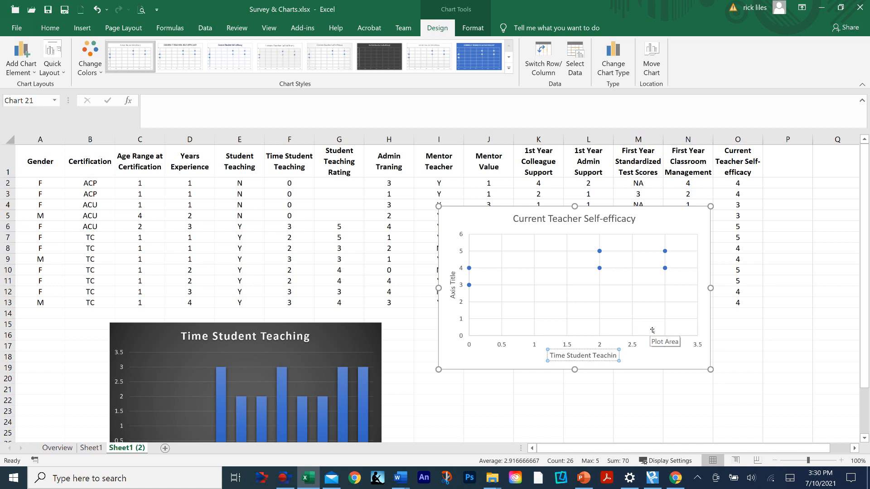
Step: Set the scatter chart's vertical axis title to "Teacher Sef-efficacy" and finish editing the title
left_click(460, 281)
left_click(458, 274)
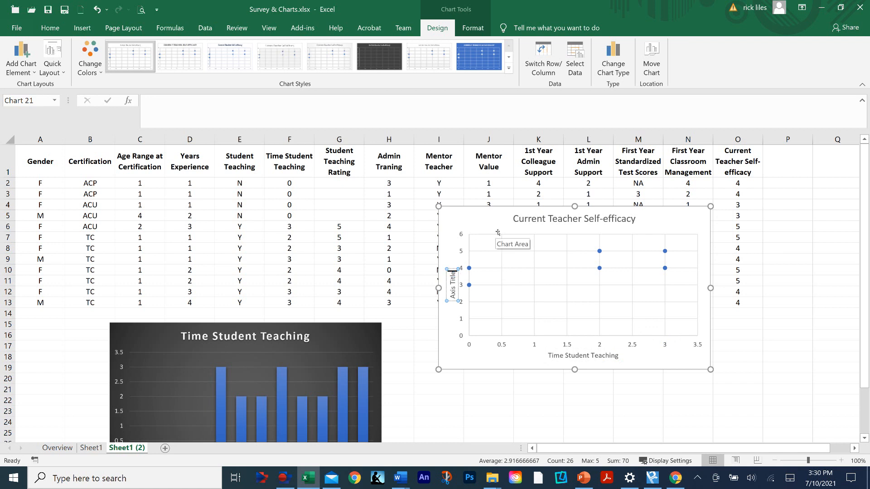
key("BackSpace")
key("BackSpace")
key("BackSpace")
key("BackSpace")
key("BackSpace")
key("BackSpace")
key("BackSpace")
key("BackSpace")
key("BackSpace")
key("BackSpace")
type("Teacher Self-efficacy")
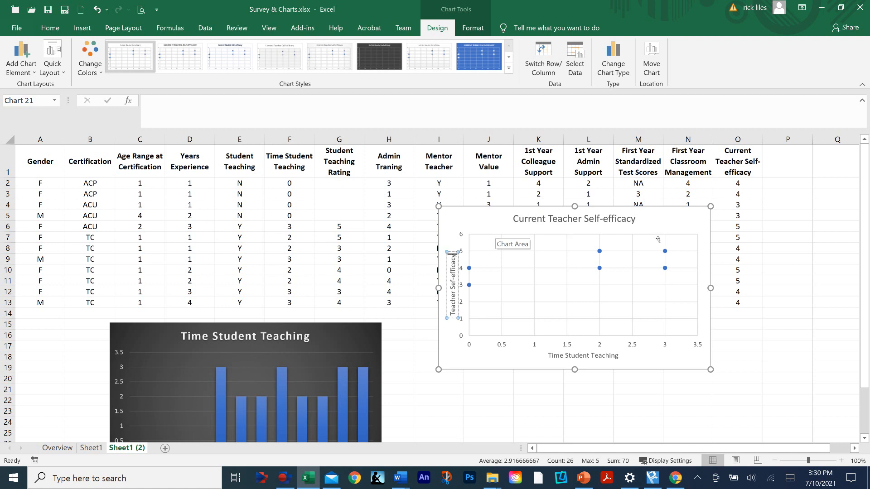
left_click(673, 226)
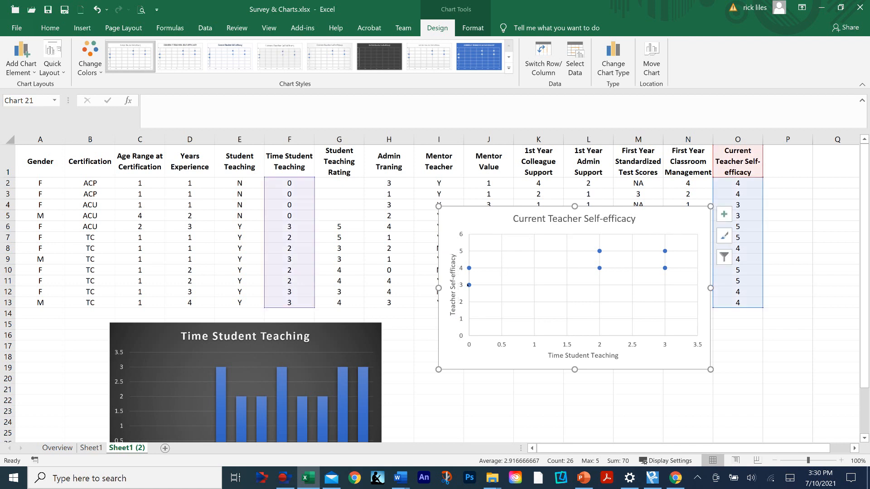
Step: Copy the scatter chart and paste it into Document8 in Word, two lines below the Time Student Teaching chart, keeping source formatting
right_click(656, 218)
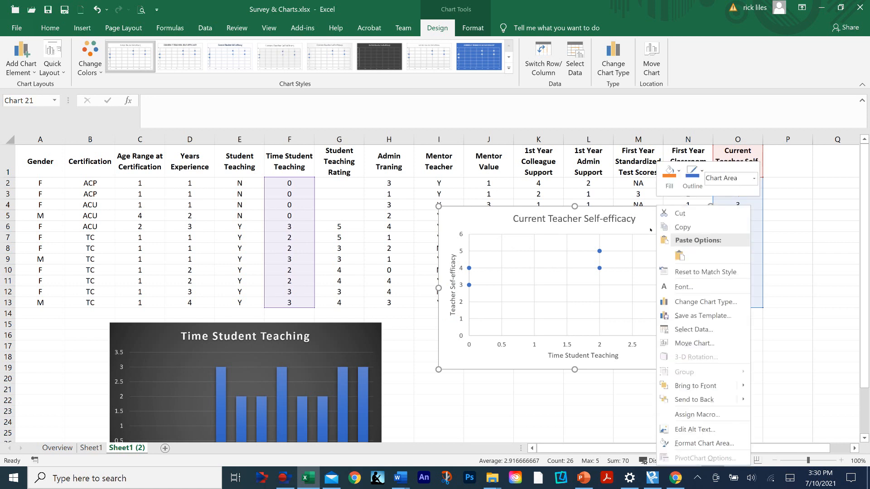
left_click(683, 227)
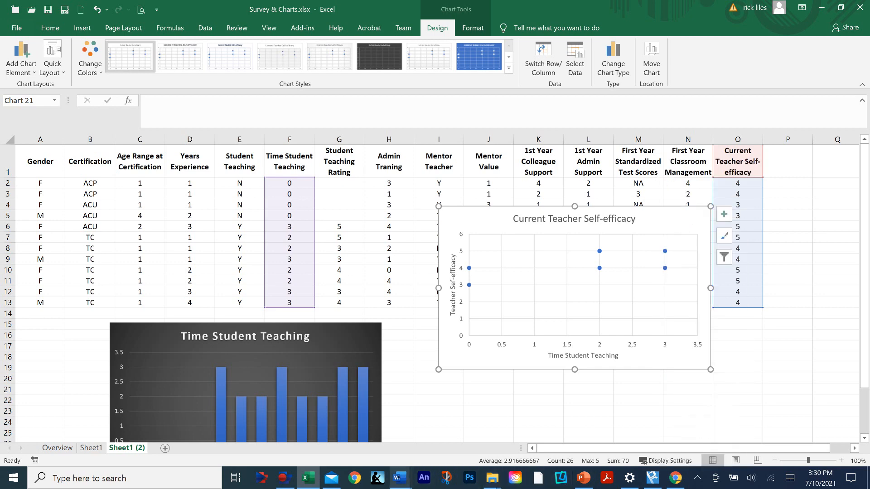
mouse_move(400, 478)
left_click(643, 426)
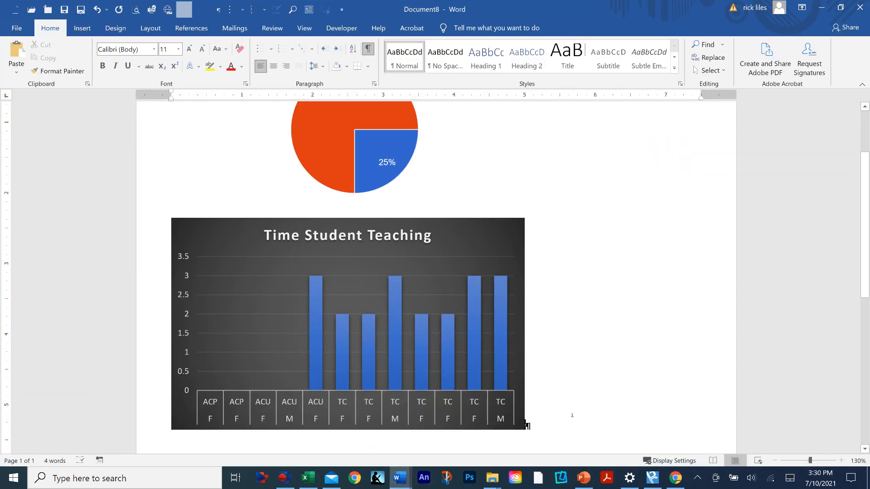
key("Return")
key("Return")
scroll(255, 328, "down", 5)
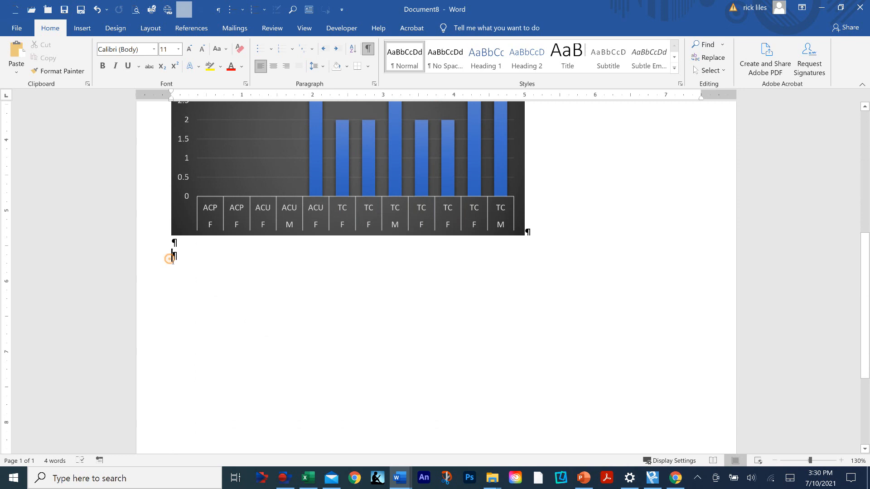
right_click(173, 255)
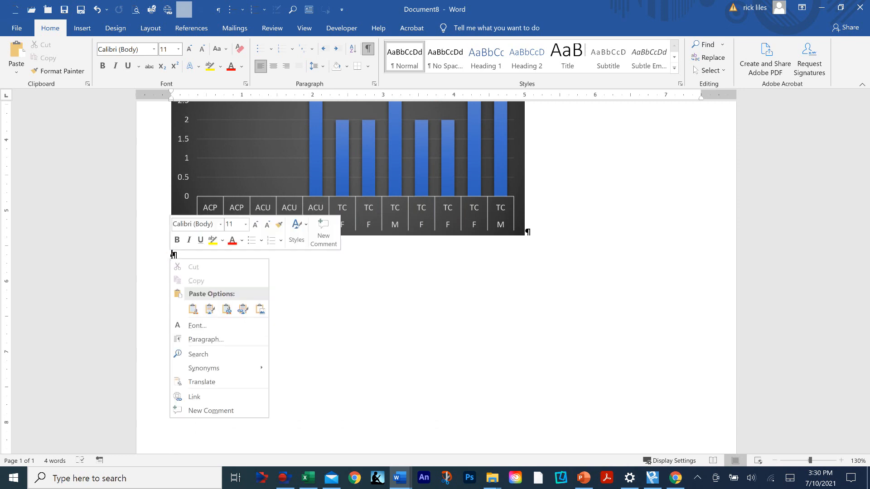
left_click(209, 309)
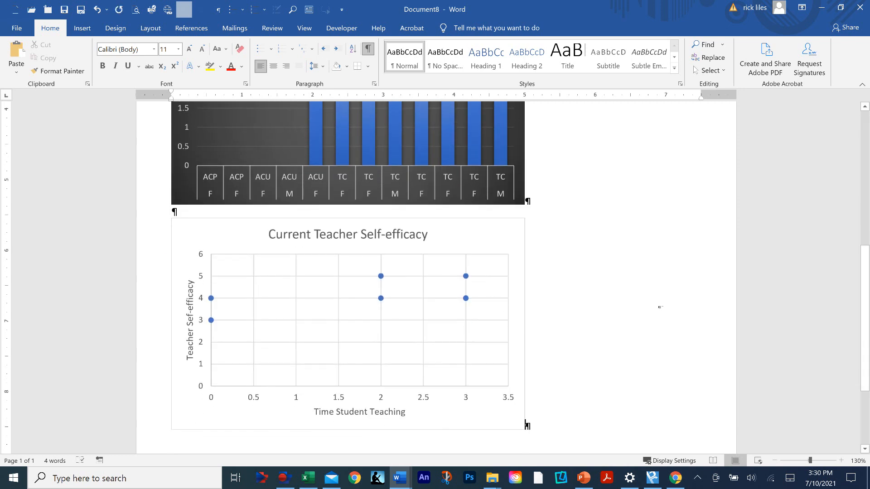
Step: Return to Survey & Charts.xlsx in Excel and move the scatter chart below the data, beside the Time Student Teaching chart
scroll(643, 290, "up", 2)
key("alt+Tab")
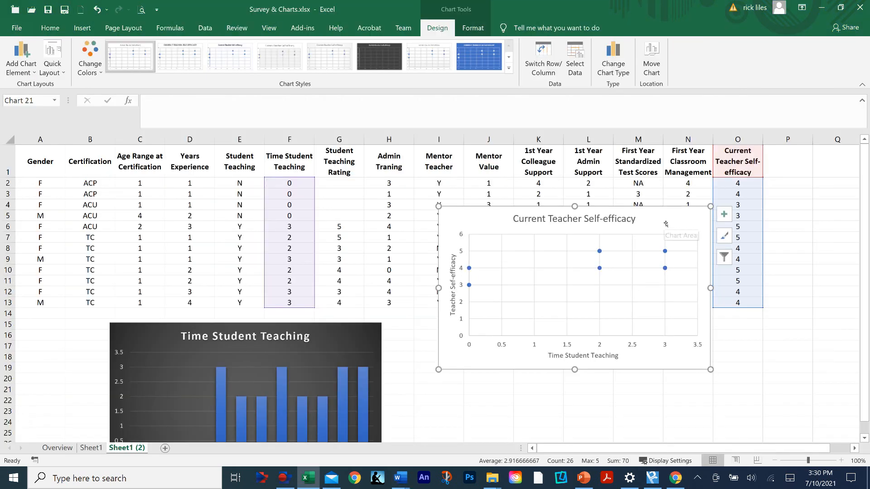
mouse_move(666, 231)
left_mouse_down()
mouse_move(636, 294)
mouse_move(634, 336)
left_mouse_up()
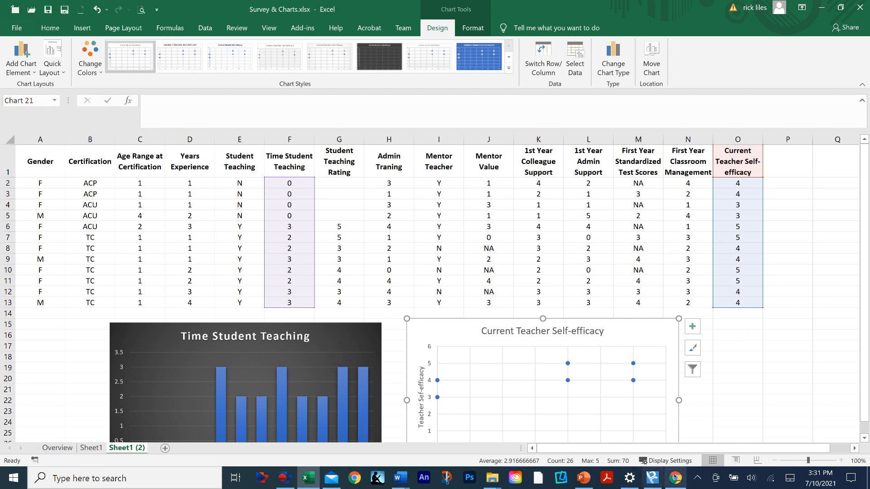
Step: Switch to Chrome and view the start of the Quantitative Study form's responses in Google Forms in a maximized window
left_click(675, 477)
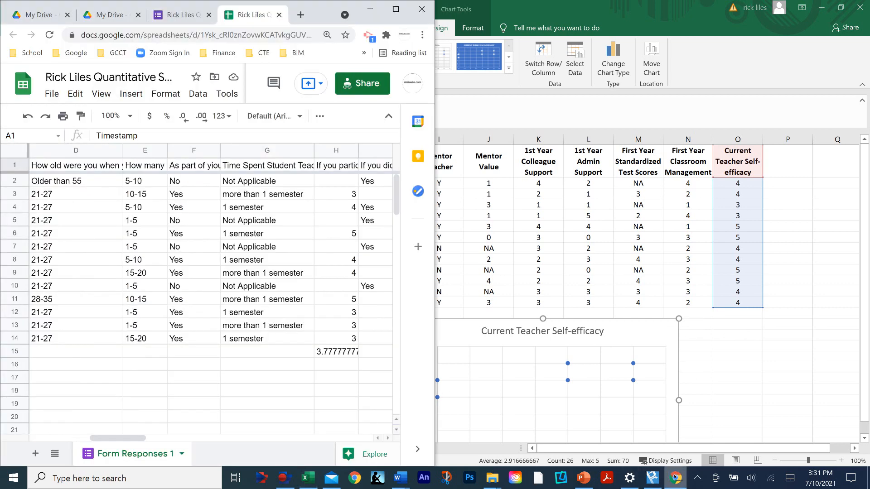
left_click(178, 15)
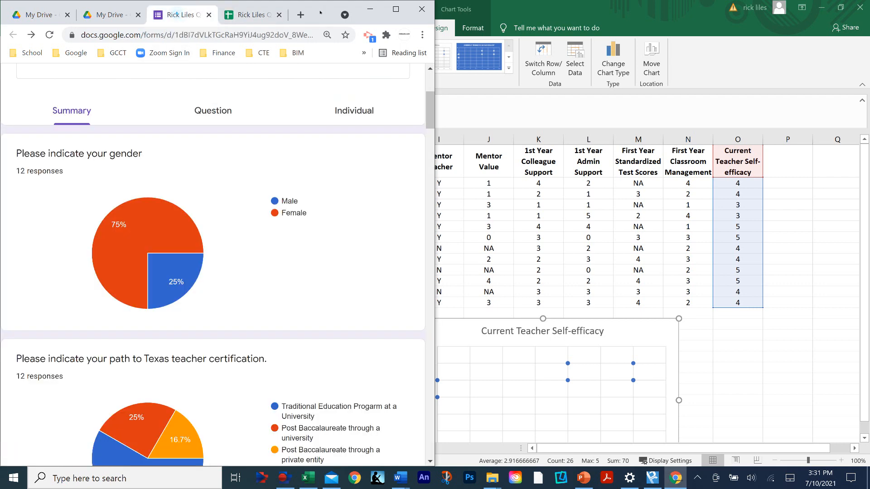
left_click(396, 9)
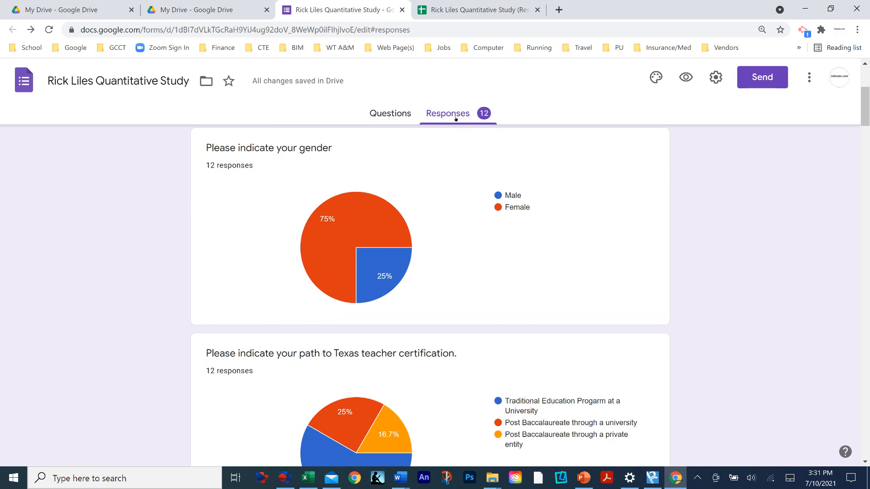
scroll(445, 117, "up", 5)
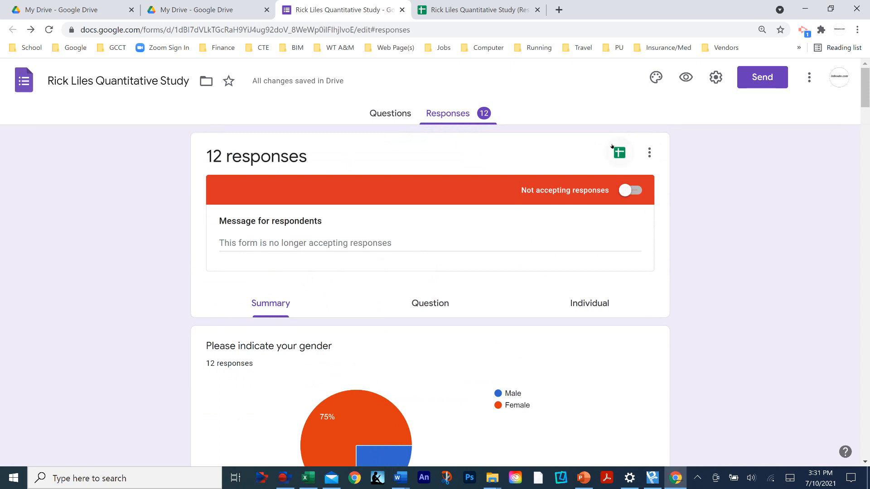
Step: Review the form's response management options and turn accepting responses on and back off
left_click(650, 152)
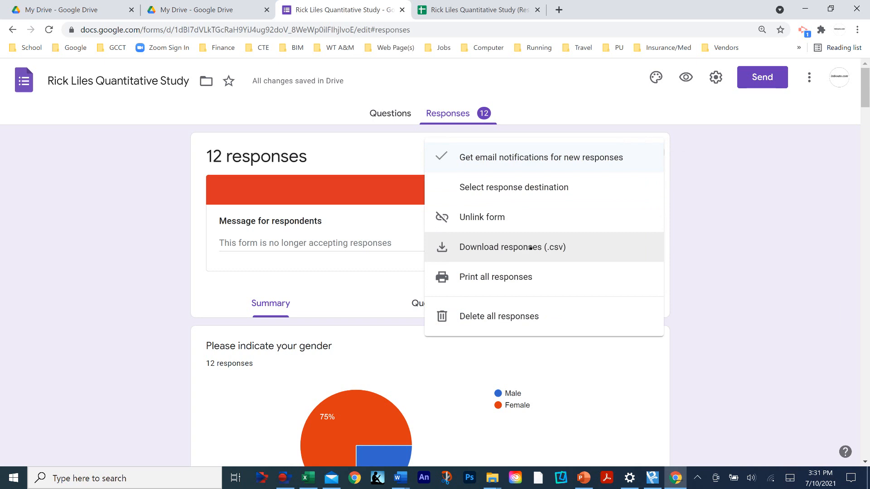
left_click(788, 216)
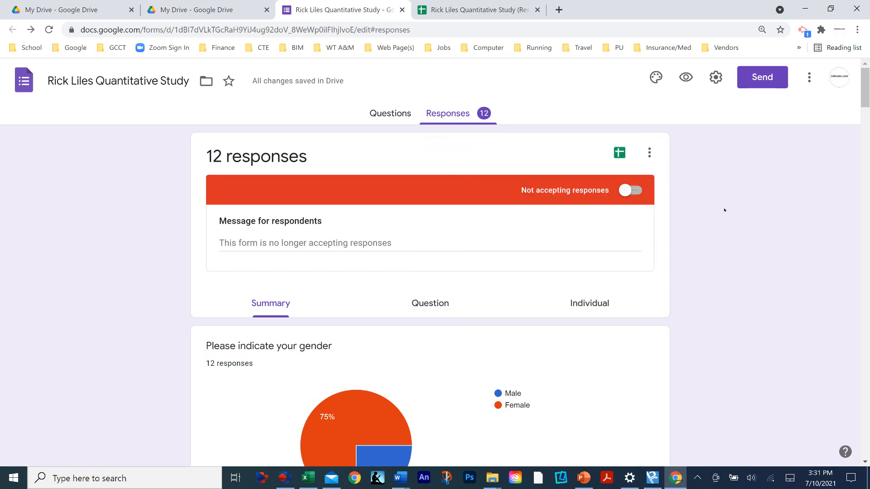
left_click(629, 190)
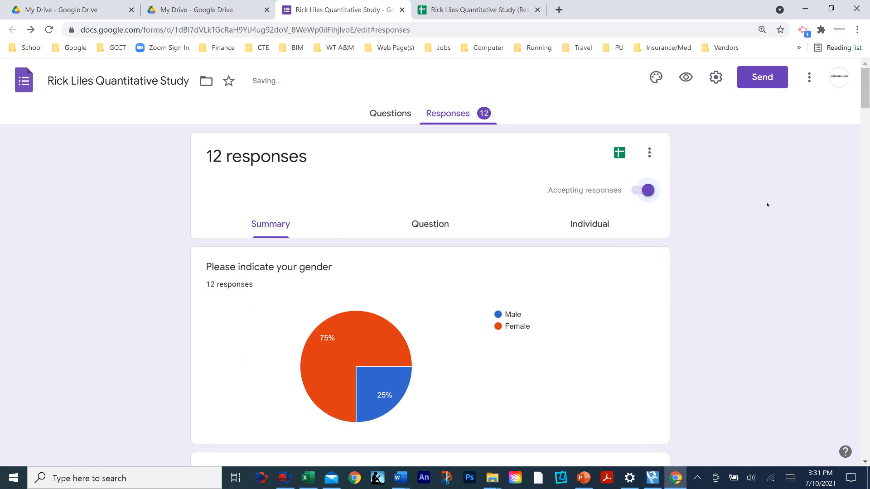
left_click(648, 191)
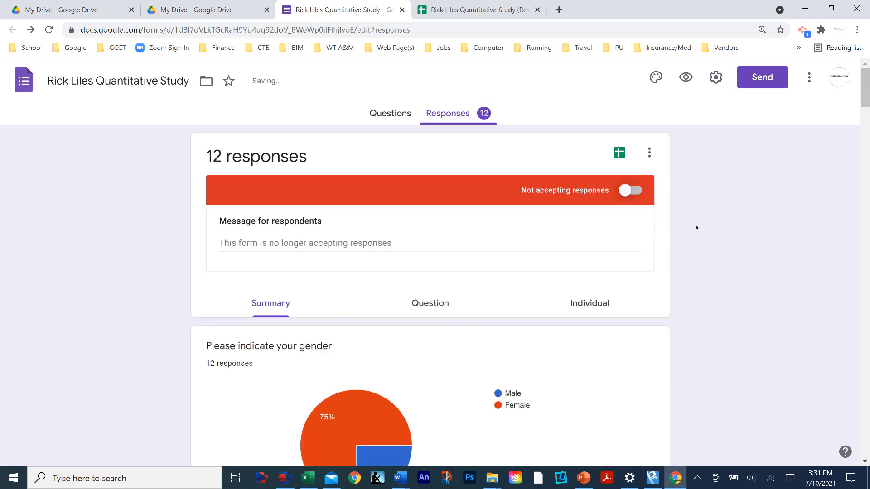